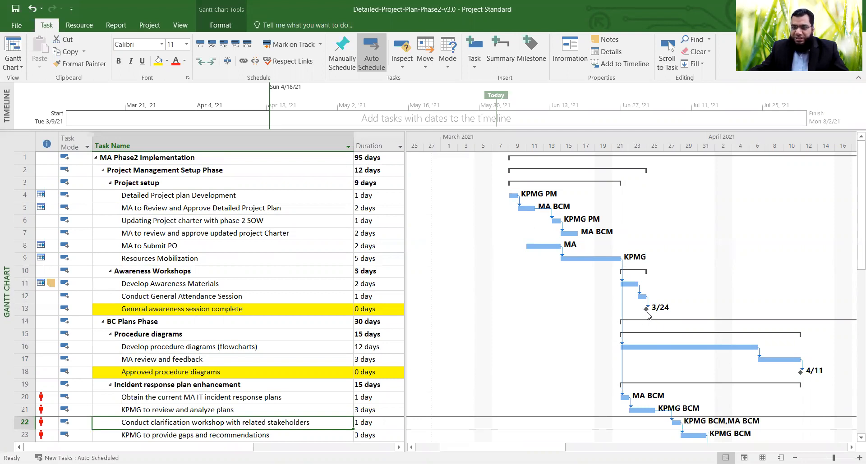
# Try setting the duration of the Develop Awareness Materials task to 0 days, and undo the change.
pyautogui.click(374, 311)
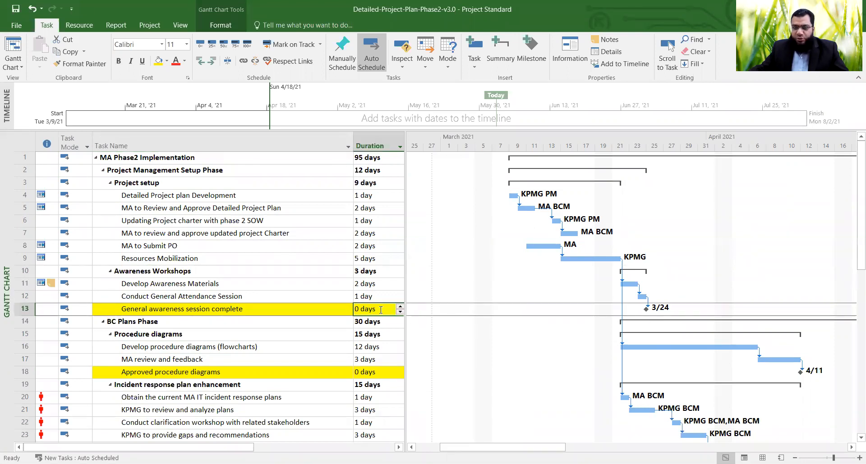
pyautogui.click(374, 284)
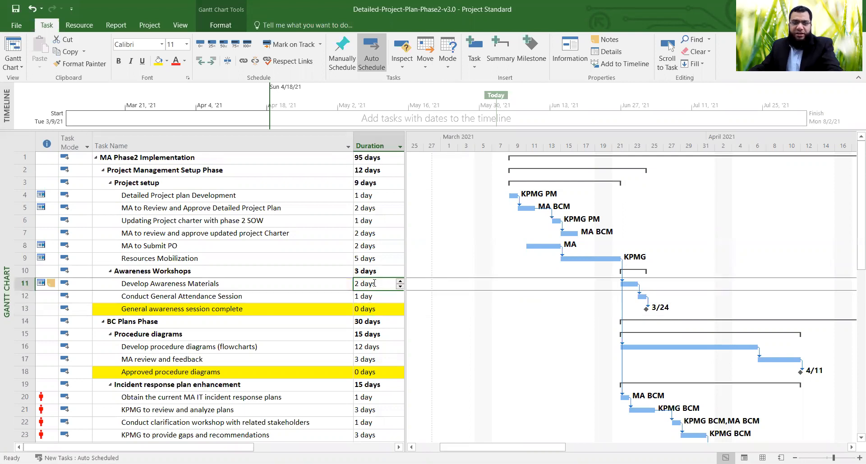
pyautogui.write('0')
pyautogui.click(451, 329)
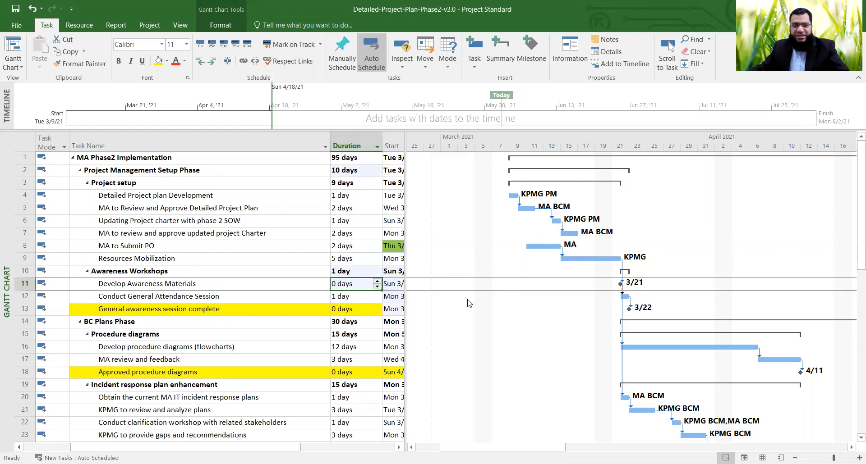
pyautogui.hotkey('ctrl', 'z')
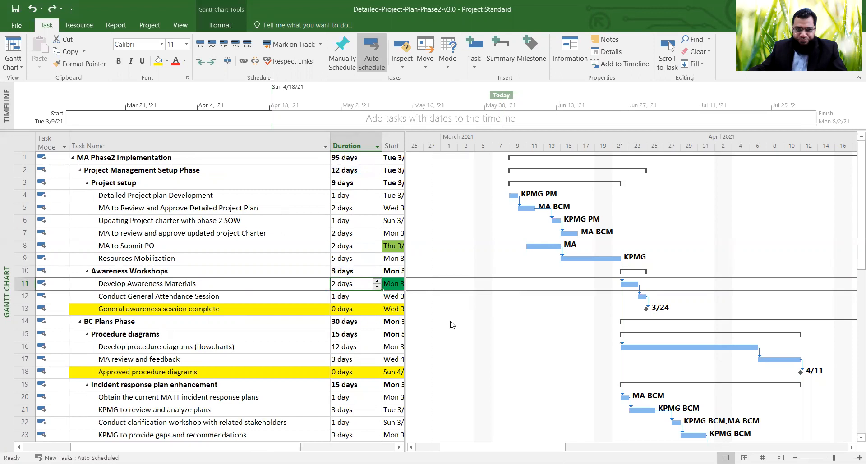
# Widen the task table up to the Add New Column area and browse the fields available for a new column without adding one.
pyautogui.moveTo(405, 363); pyautogui.dragTo(632, 370)
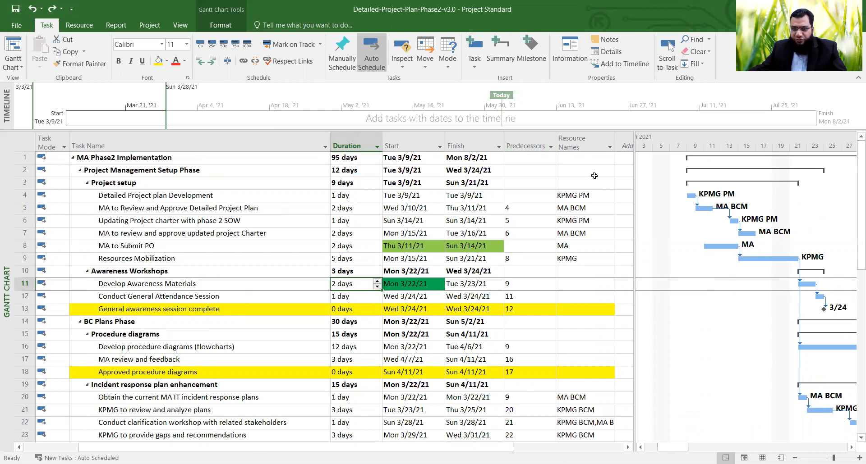
pyautogui.moveTo(635, 231); pyautogui.dragTo(686, 237)
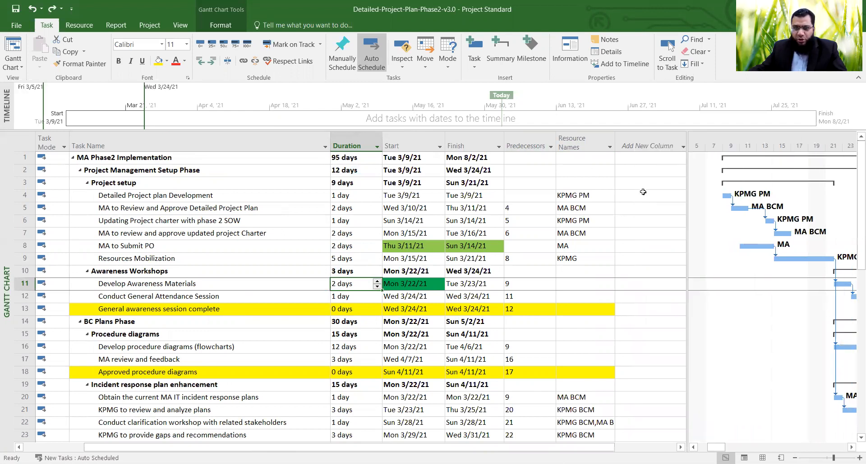
pyautogui.click(683, 149)
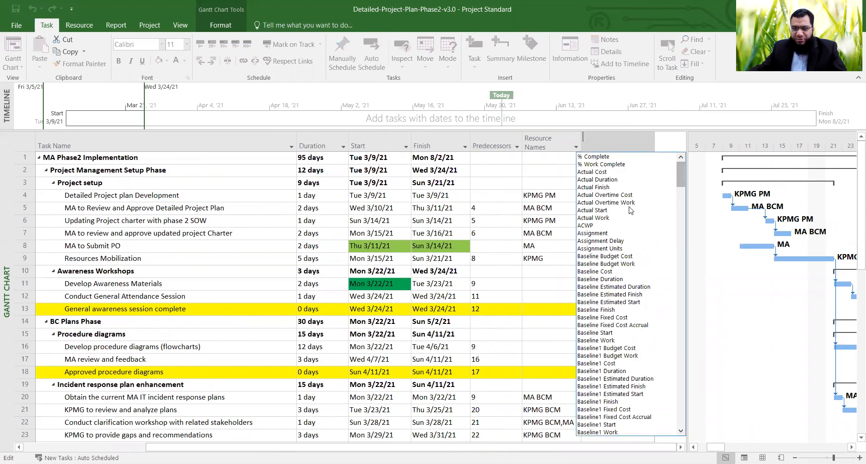
pyautogui.moveTo(678, 175); pyautogui.dragTo(608, 282)
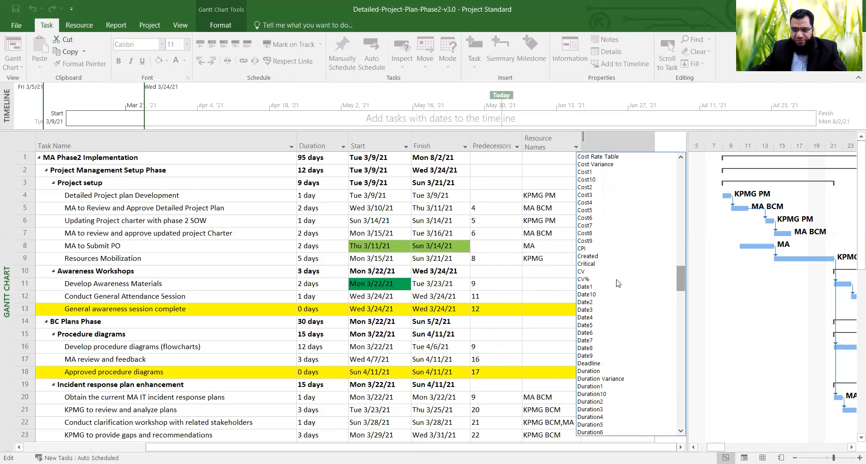
pyautogui.moveTo(673, 283); pyautogui.dragTo(668, 428)
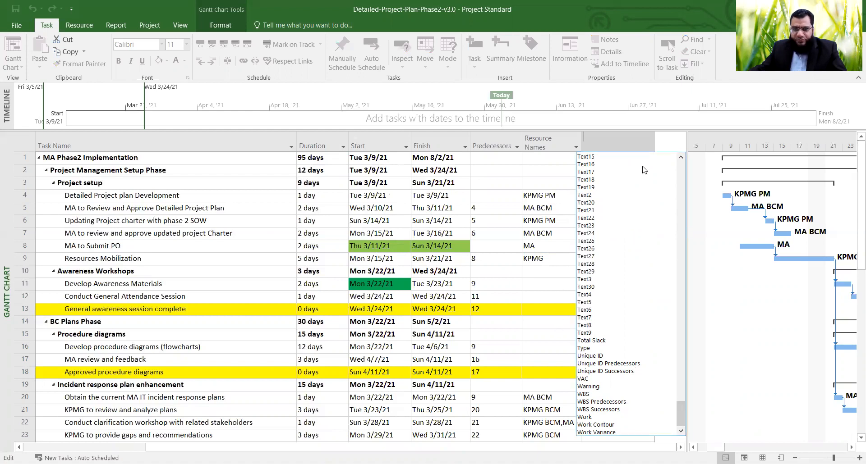
pyautogui.click(558, 272)
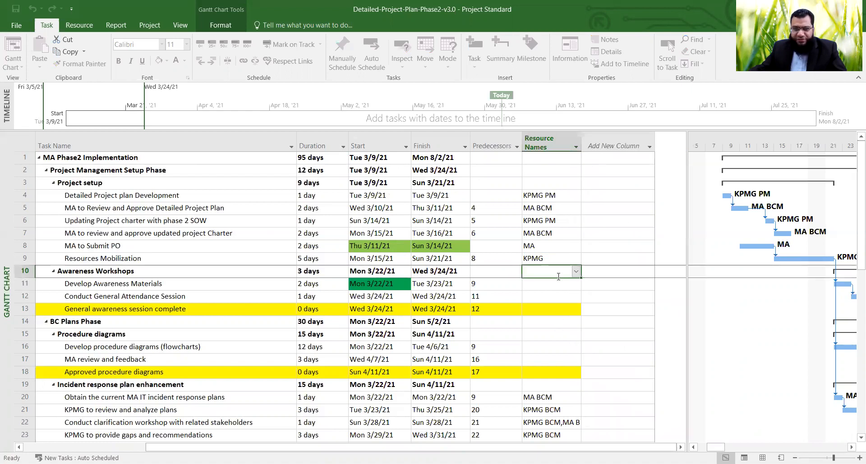
# Narrow the task table so it ends at the Resource Names column, and save the changes to Detailed-Project-Plan-Phase2-v3.0.
pyautogui.moveTo(687, 284); pyautogui.dragTo(588, 286)
pyautogui.hotkey('alt', 'F4')
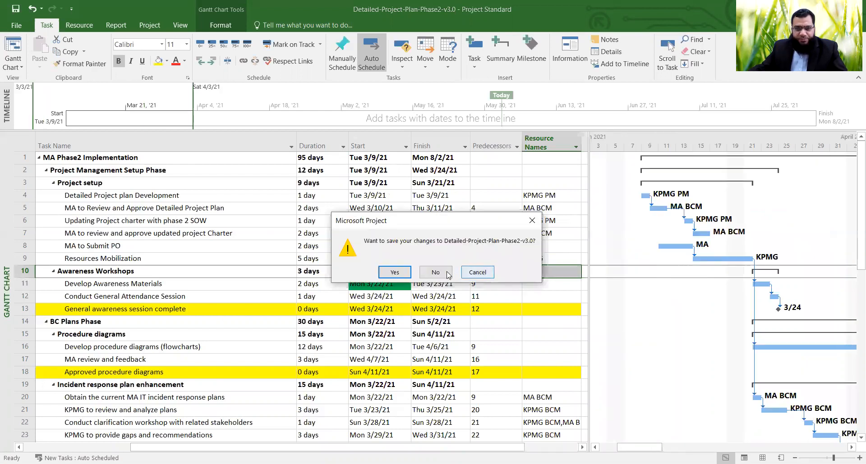
pyautogui.click(396, 273)
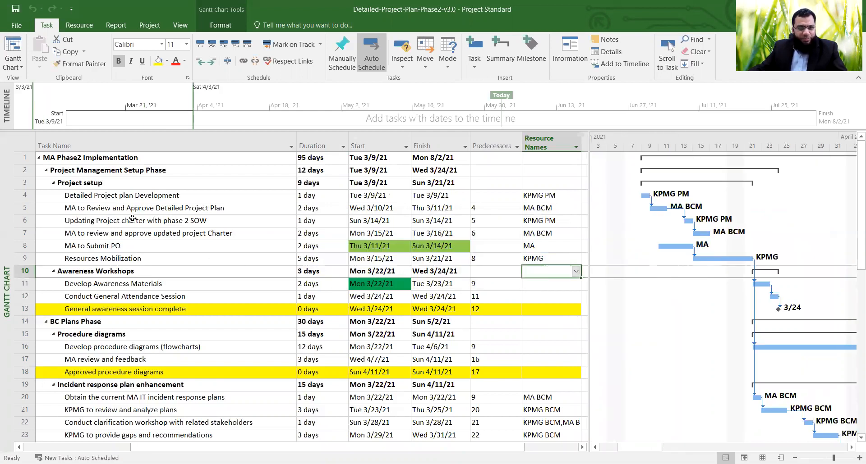
# Collapse the Project Management Setup, BC Plans, BC Exercise, and BC Monitoring and Maintenance phases.
pyautogui.click(46, 170)
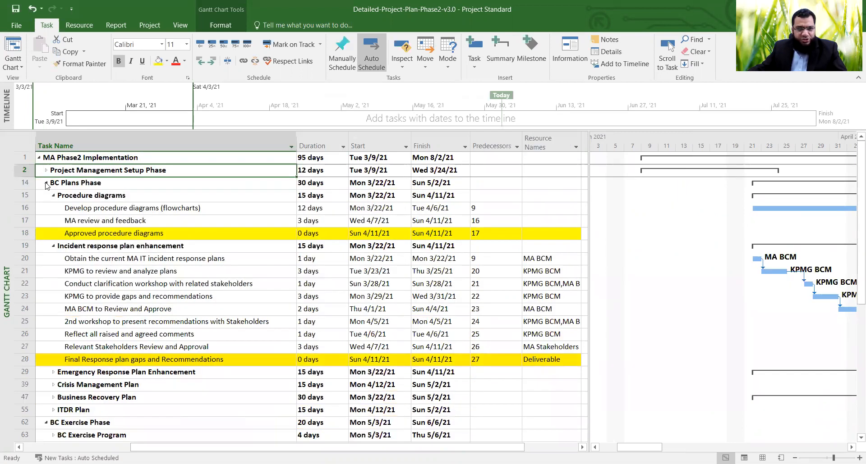
pyautogui.click(46, 183)
pyautogui.click(46, 196)
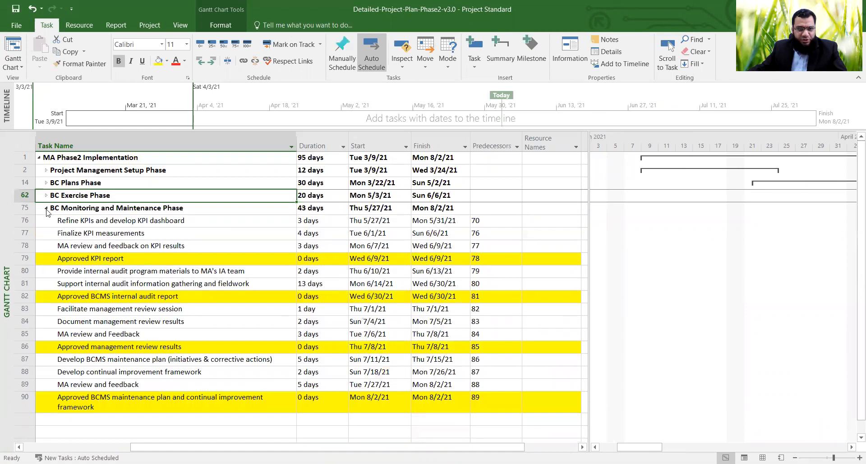
pyautogui.click(46, 208)
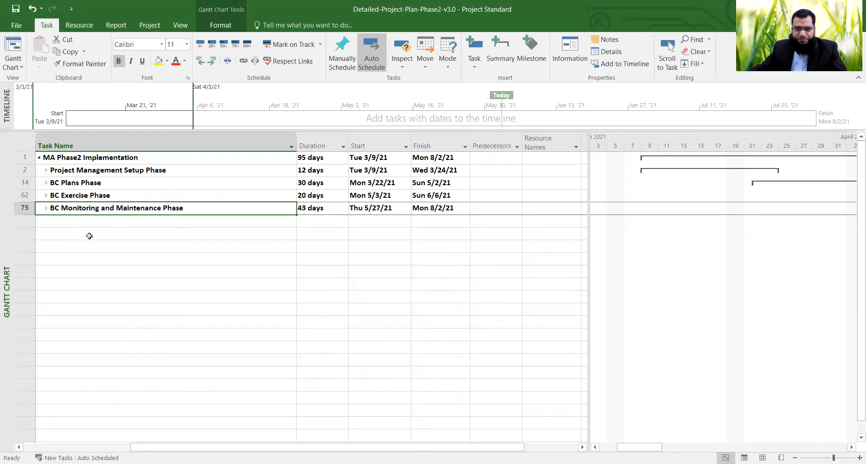
# Expand the Project Management Setup Phase and the BC Plans Phase in turn to view their tasks, collapsing each again.
pyautogui.click(46, 170)
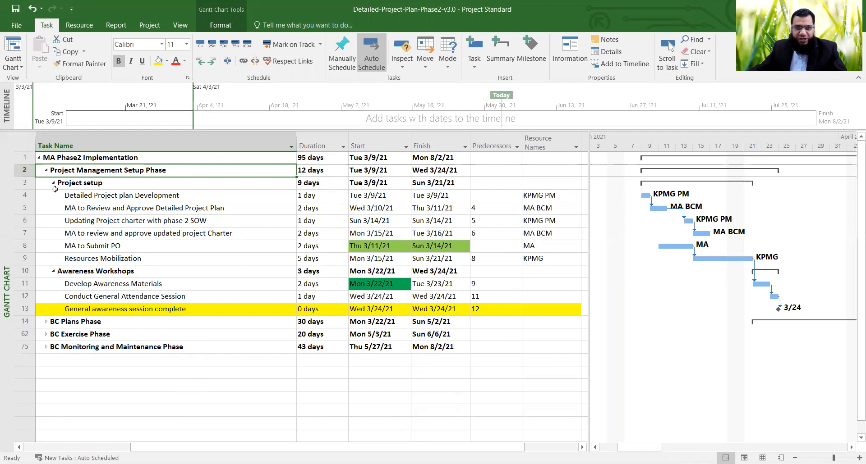
pyautogui.click(47, 171)
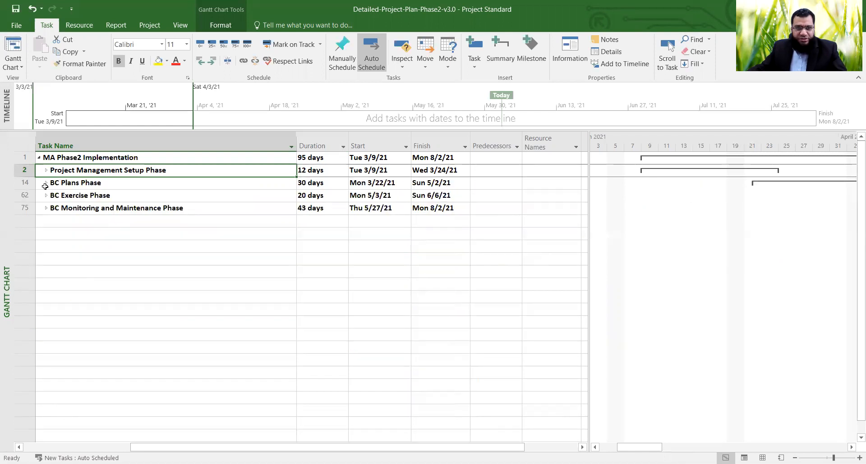
pyautogui.click(46, 183)
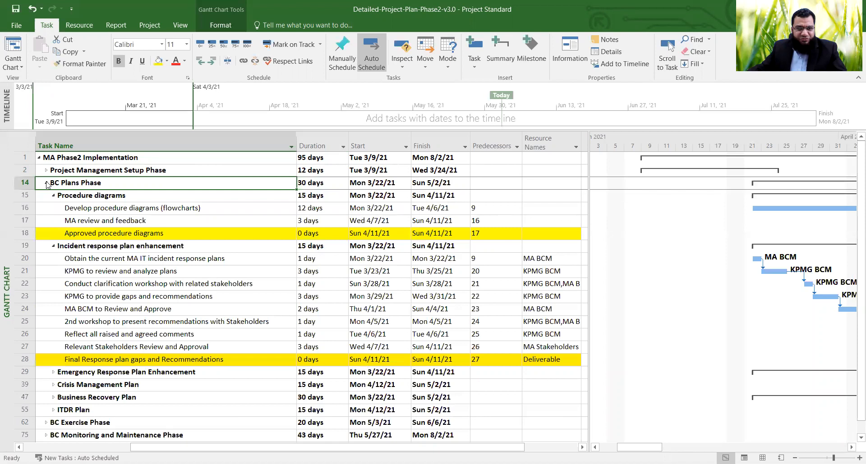
pyautogui.click(47, 183)
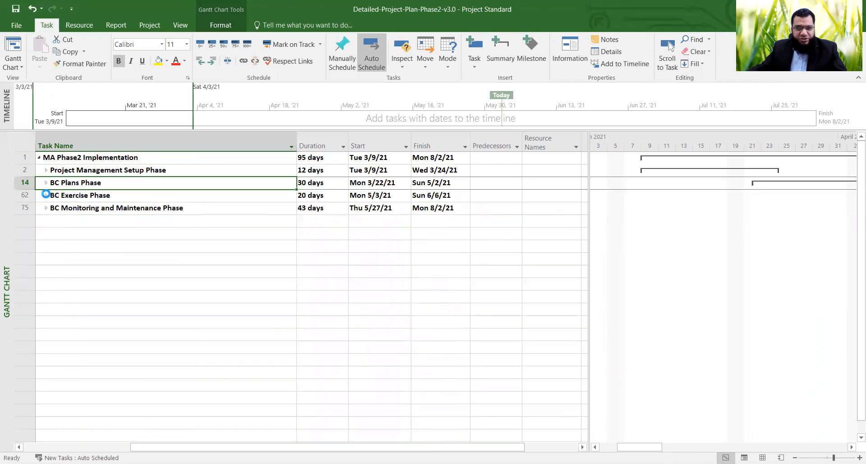
# View the tasks of the BC Exercise Phase, including its Program and Delivery groups, and of the BC Monitoring and Maintenance Phase, collapsing each phase again.
pyautogui.click(47, 196)
pyautogui.click(47, 195)
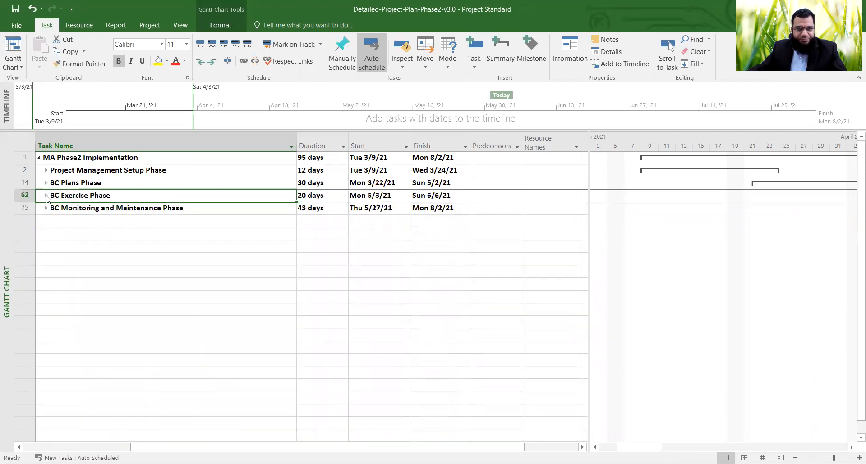
pyautogui.click(46, 197)
pyautogui.click(53, 208)
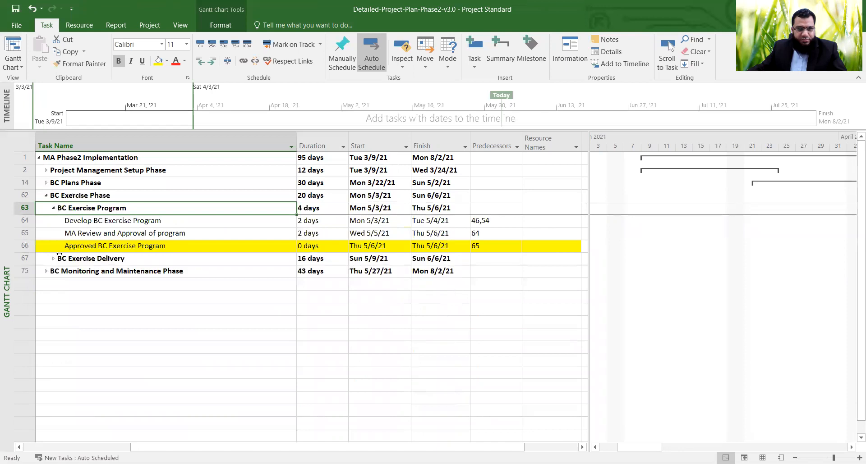
pyautogui.click(53, 258)
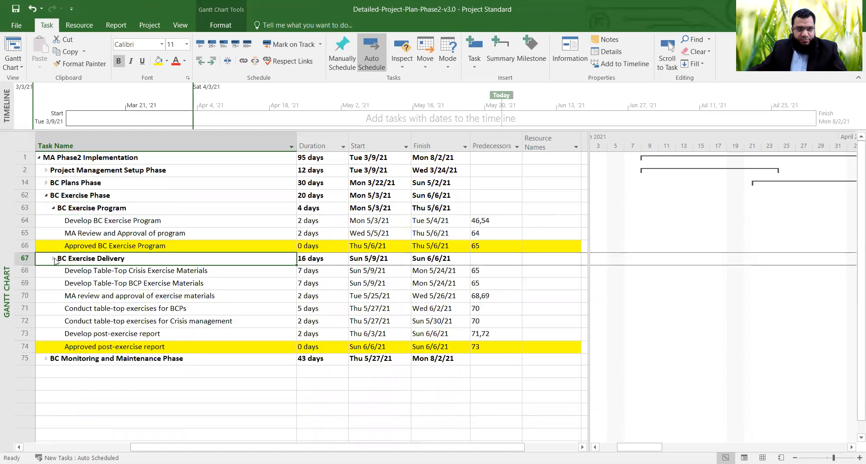
pyautogui.click(46, 197)
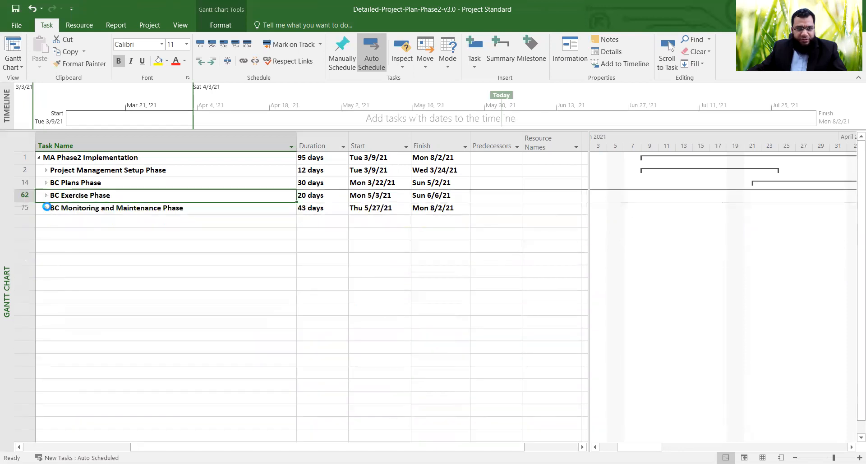
pyautogui.click(46, 208)
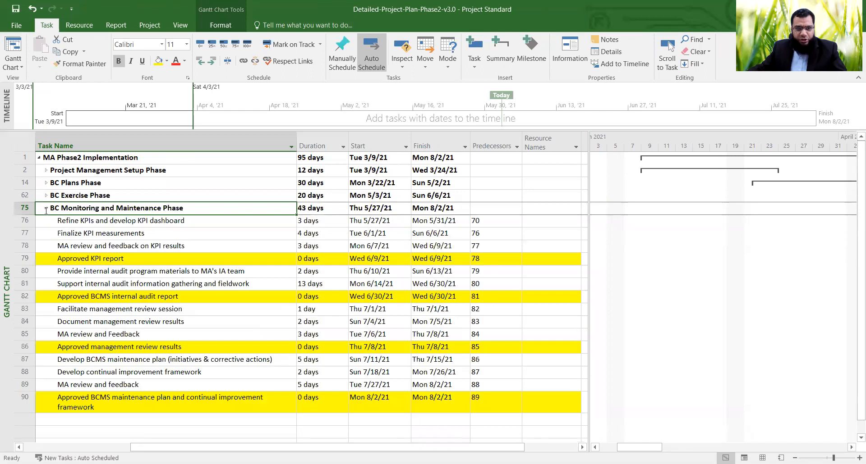
pyautogui.click(47, 208)
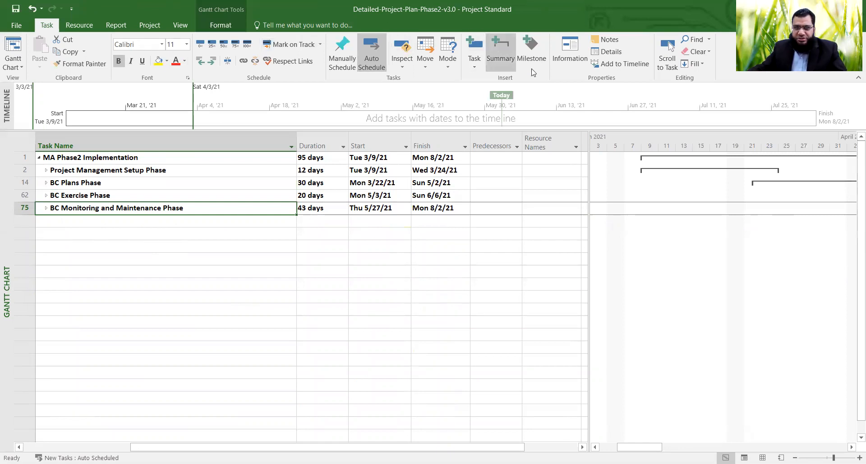
pyautogui.click(78, 31)
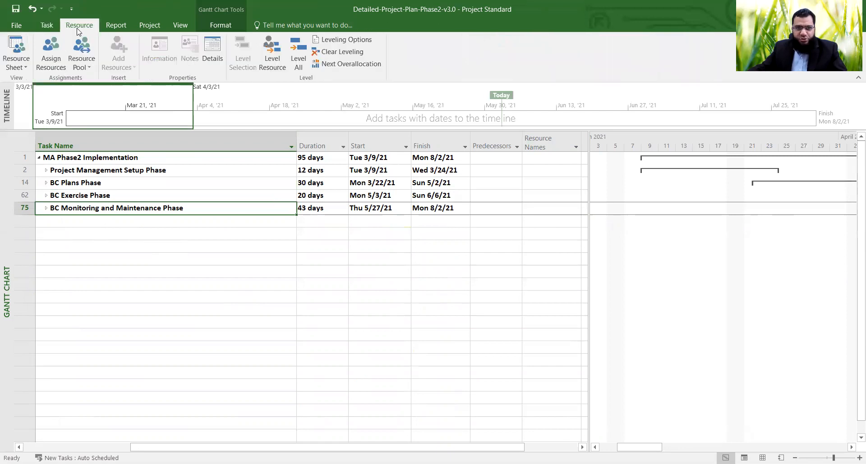
pyautogui.click(116, 26)
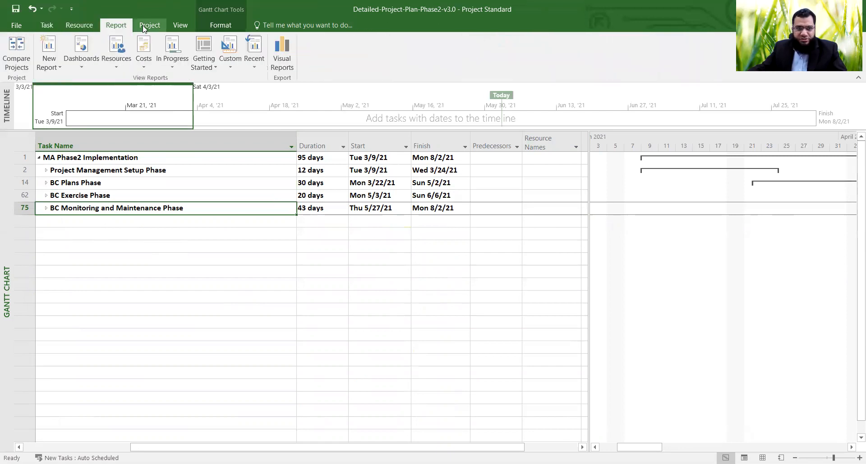
pyautogui.click(144, 27)
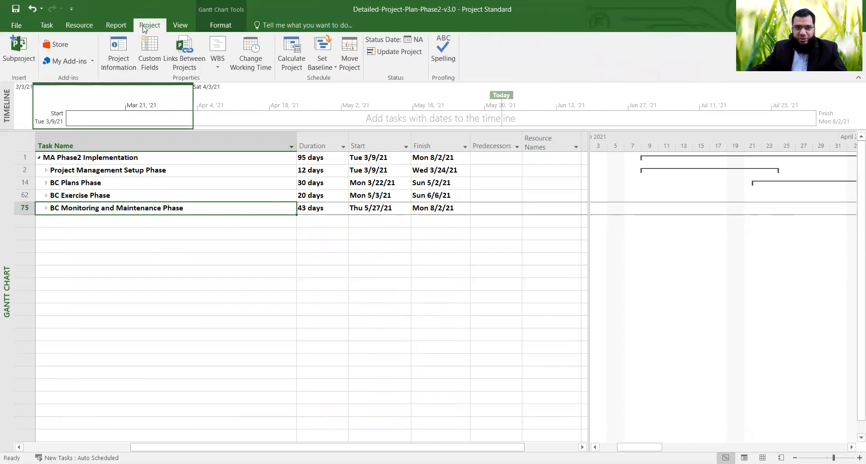
pyautogui.click(180, 26)
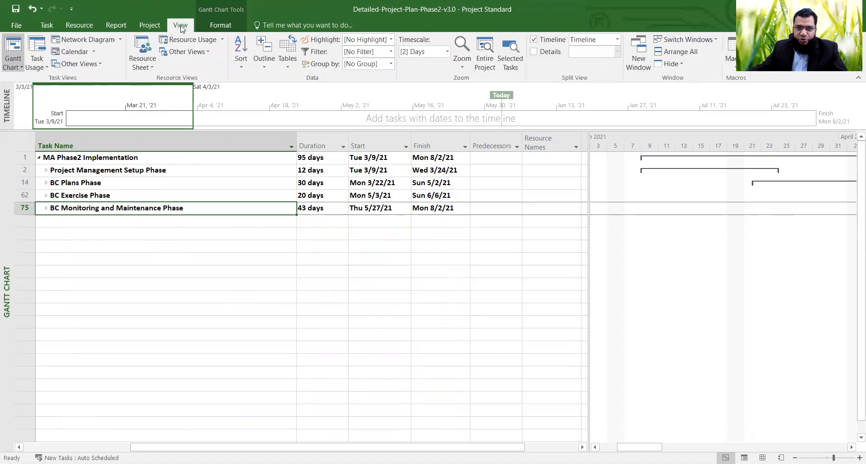
pyautogui.click(47, 25)
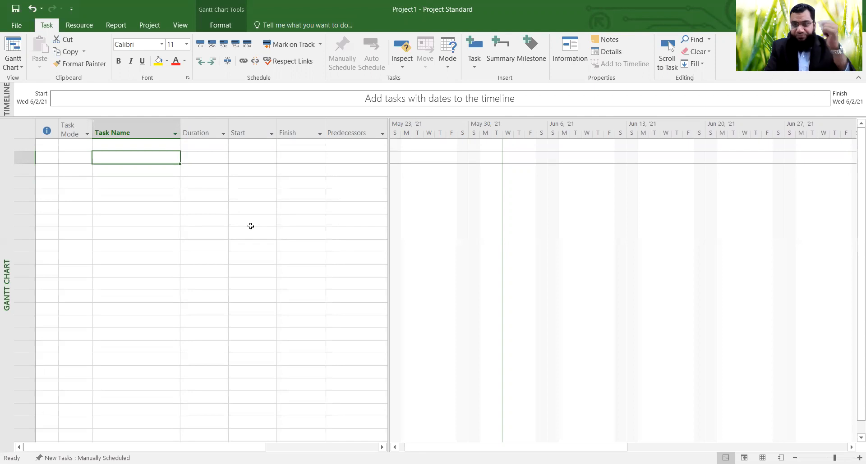
# Enter Software Dev. Project and Design as the first two task names in the blank project.
pyautogui.press('Up')
pyautogui.press('Left')
pyautogui.press('Right')
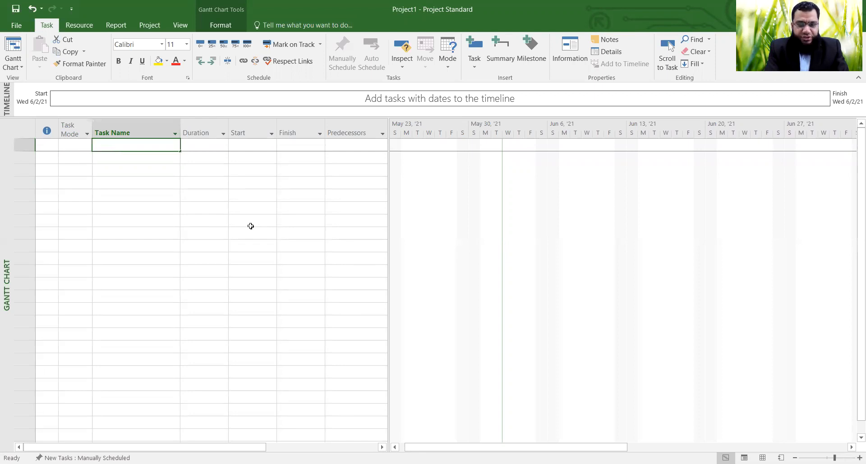
pyautogui.write('Software Dev.')
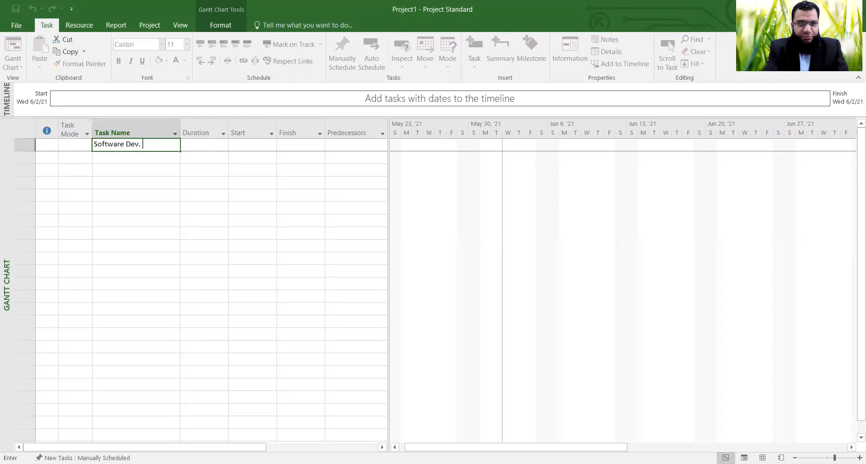
pyautogui.write(' Project')
pyautogui.press('Return')
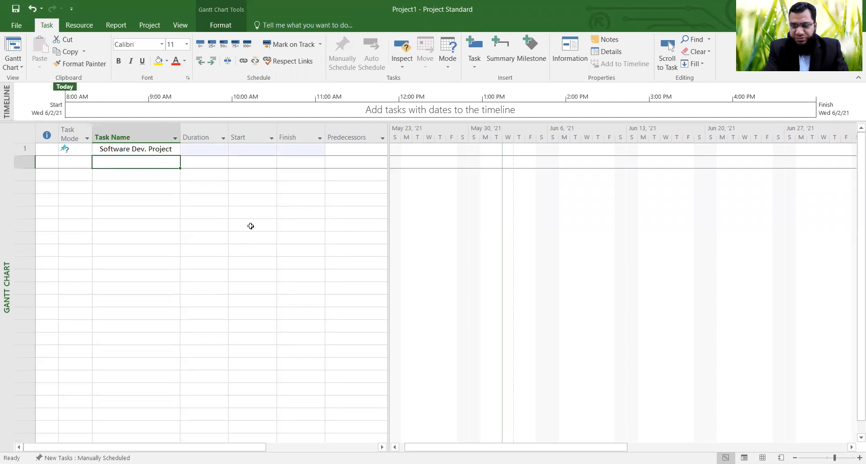
pyautogui.write('Design')
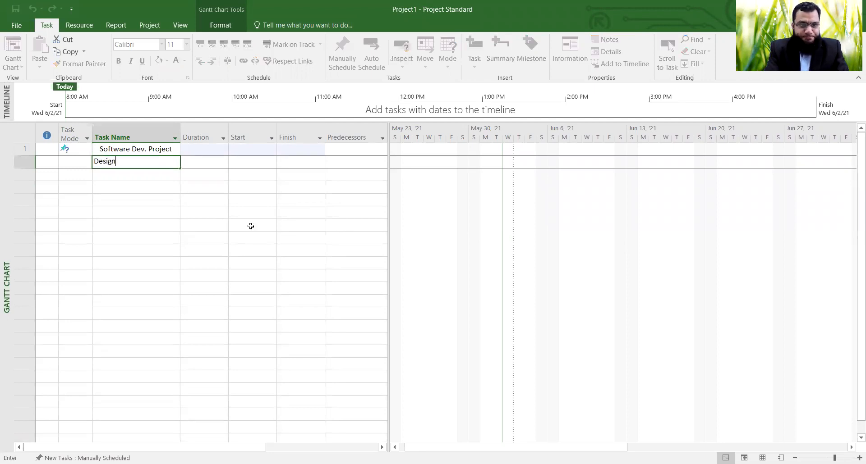
pyautogui.press('Return')
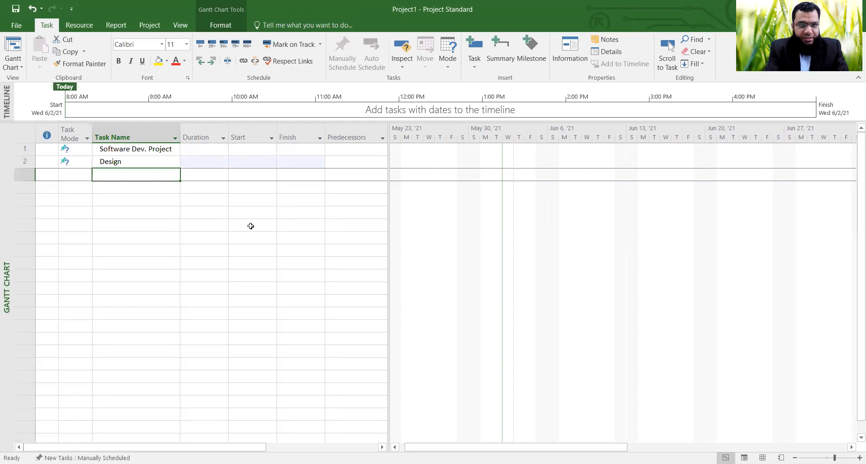
# Enter Develop, Testing and Launch as the next three task names below Design.
pyautogui.write('Develop')
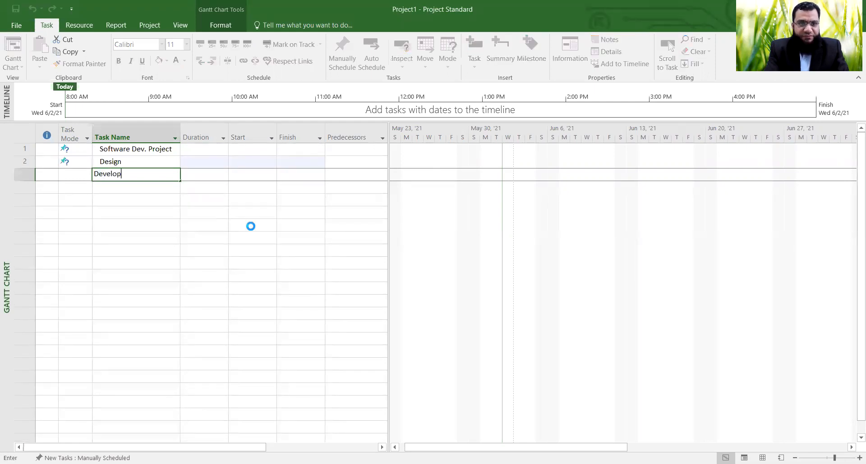
pyautogui.press('Return')
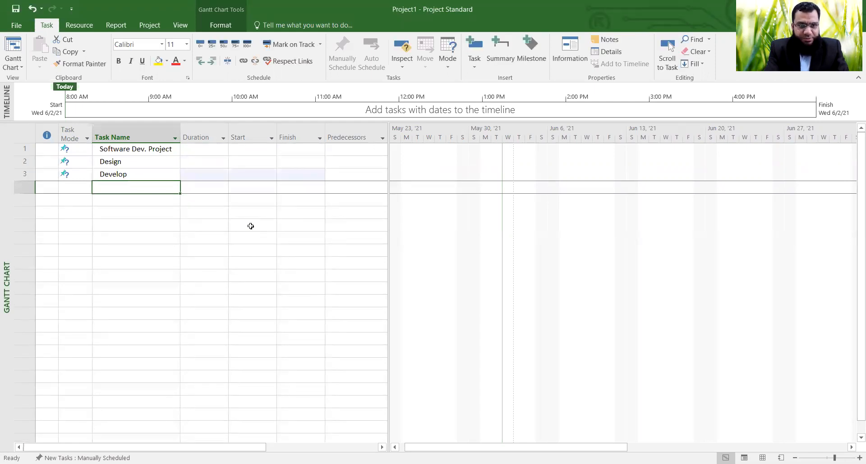
pyautogui.write('Testing')
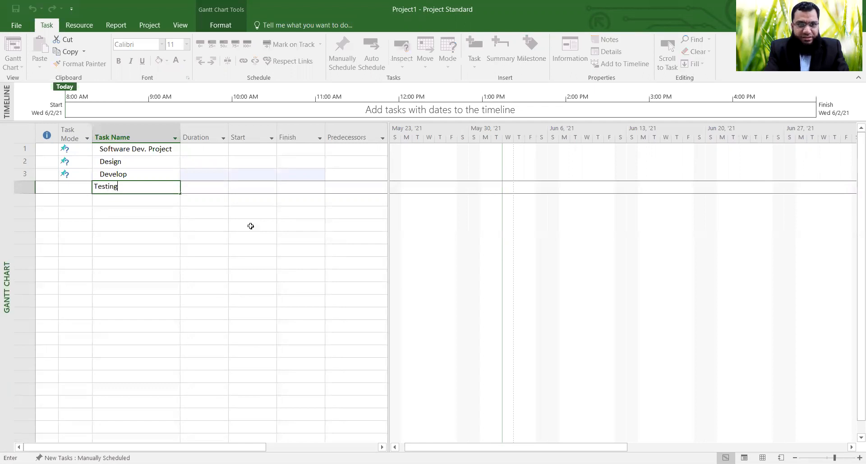
pyautogui.press('Return')
pyautogui.write('Laus')
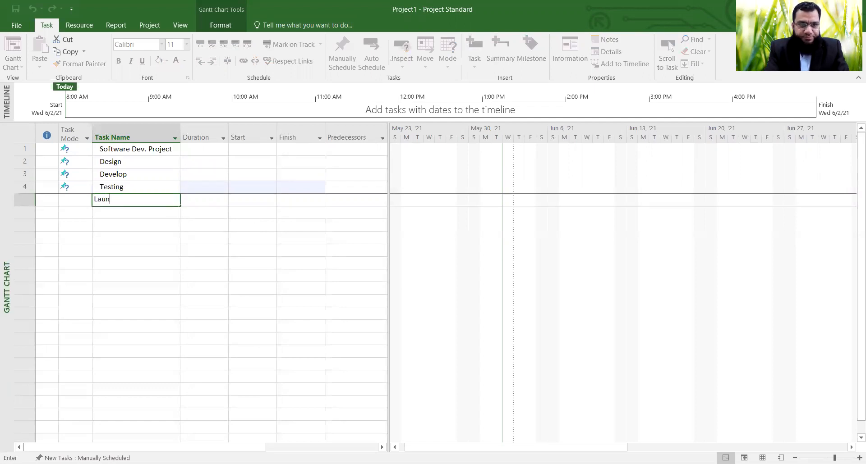
pyautogui.press('Return')
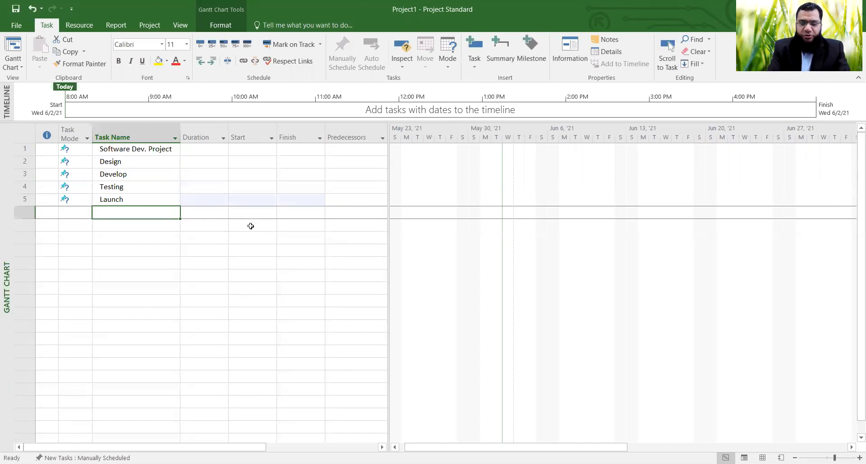
# Set the task mode of the Software Dev. Project task to Auto Scheduled.
pyautogui.press('Up')
pyautogui.press('Up')
pyautogui.press('Up')
pyautogui.press('Up')
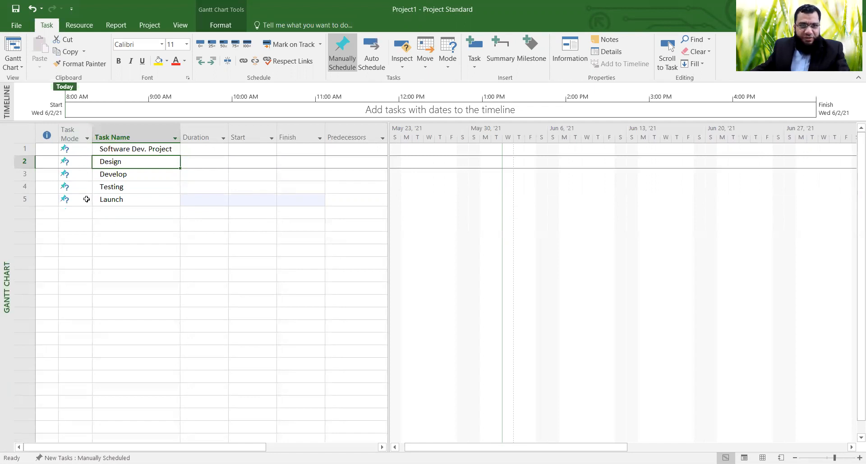
pyautogui.click(75, 213)
pyautogui.moveTo(78, 149); pyautogui.dragTo(78, 200)
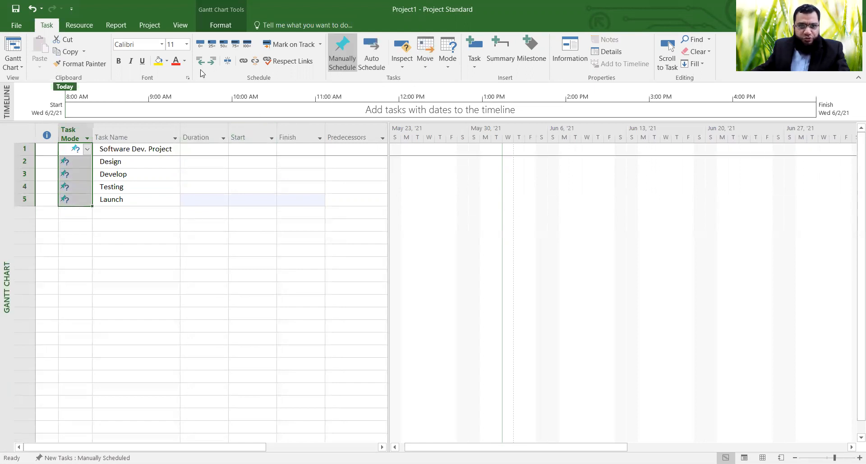
pyautogui.click(87, 138)
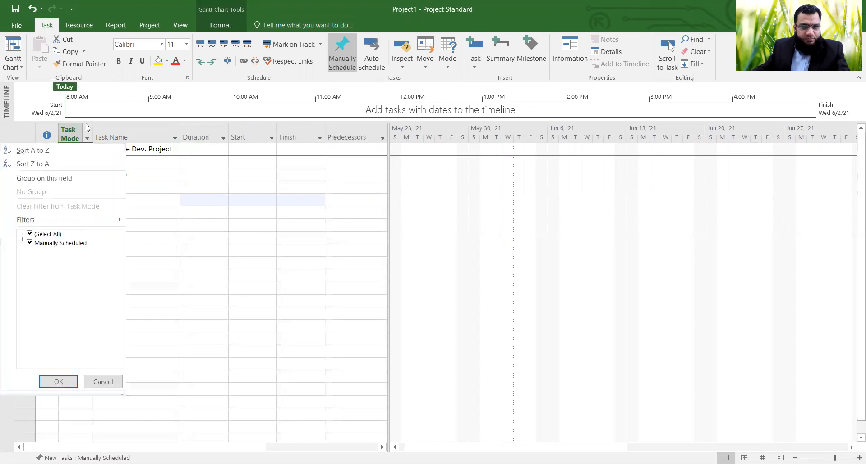
pyautogui.press('Escape')
pyautogui.click(87, 149)
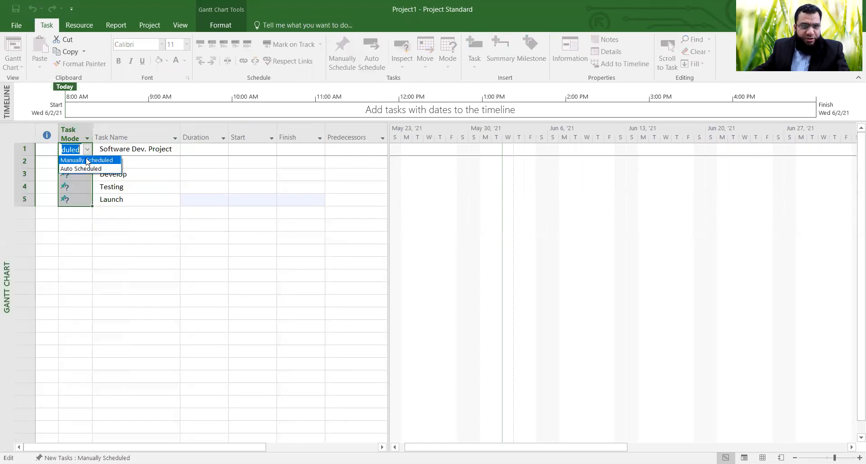
pyautogui.click(86, 169)
pyautogui.click(121, 243)
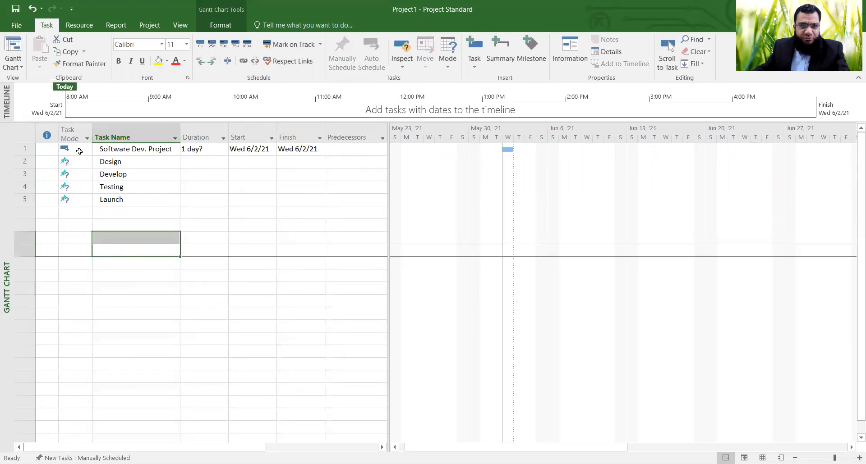
# Switch all five tasks to Auto Schedule and widen the task table to show the Resource Names column.
pyautogui.moveTo(78, 149); pyautogui.dragTo(85, 201)
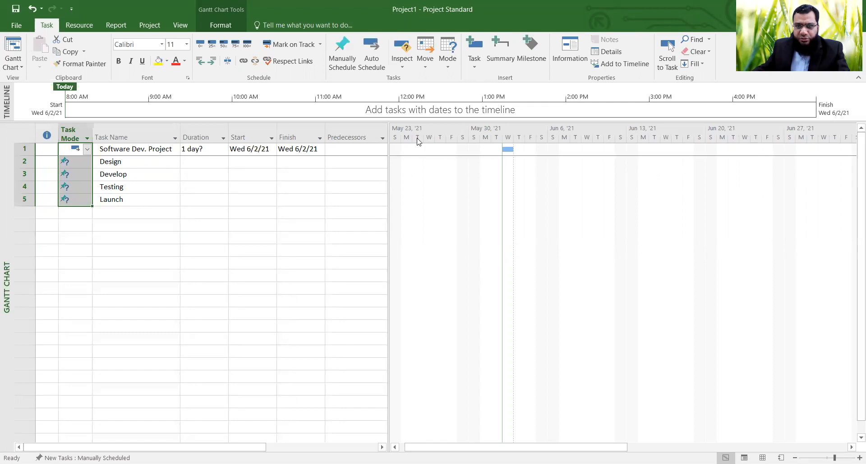
pyautogui.click(371, 62)
pyautogui.click(241, 241)
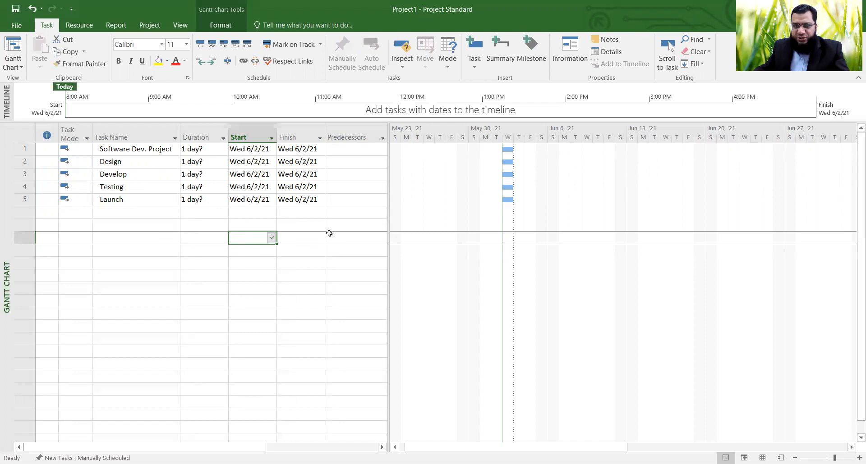
pyautogui.moveTo(388, 215); pyautogui.dragTo(443, 218)
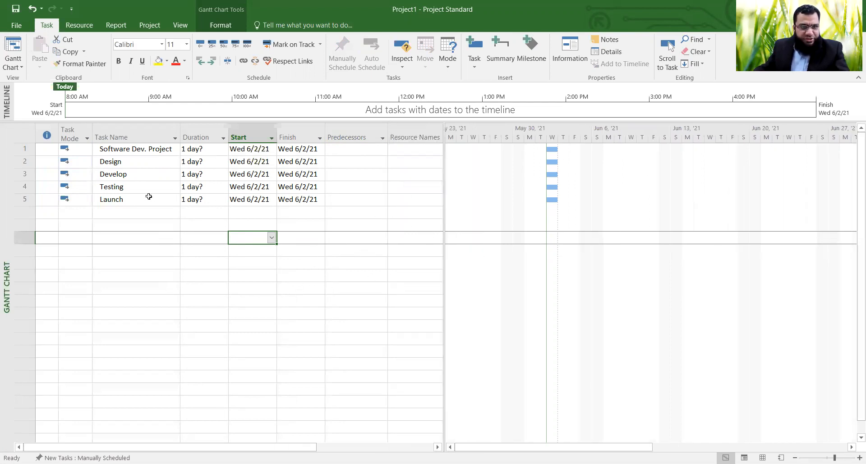
# Indent Design, Develop, Testing and Launch as subtasks of Software Dev. Project, and collapse and re-expand that summary task.
pyautogui.moveTo(129, 164); pyautogui.dragTo(127, 199)
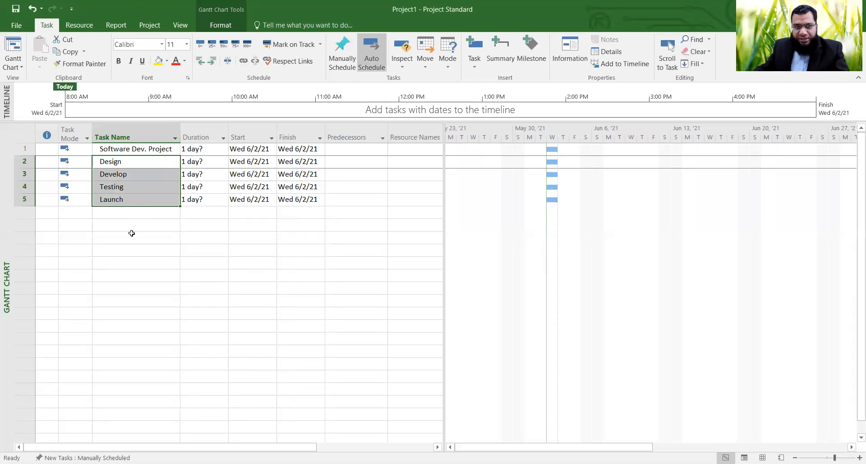
pyautogui.click(132, 235)
pyautogui.moveTo(131, 157); pyautogui.dragTo(149, 201)
pyautogui.click(159, 253)
pyautogui.moveTo(143, 162); pyautogui.dragTo(147, 200)
pyautogui.click(211, 61)
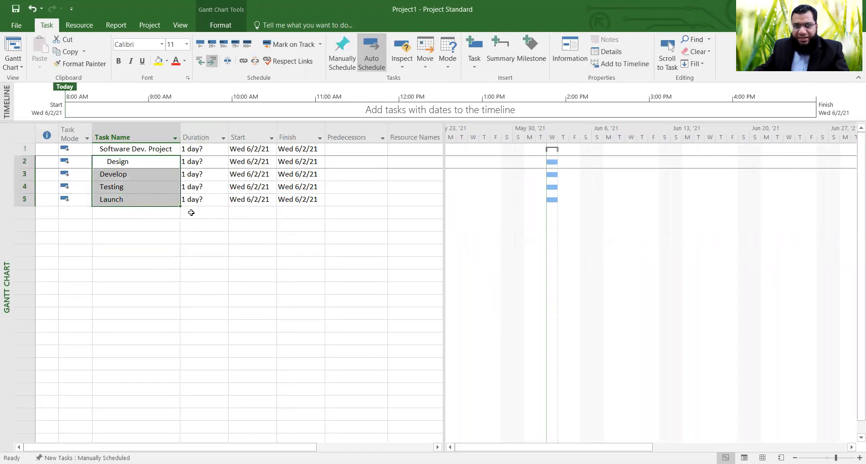
pyautogui.click(129, 227)
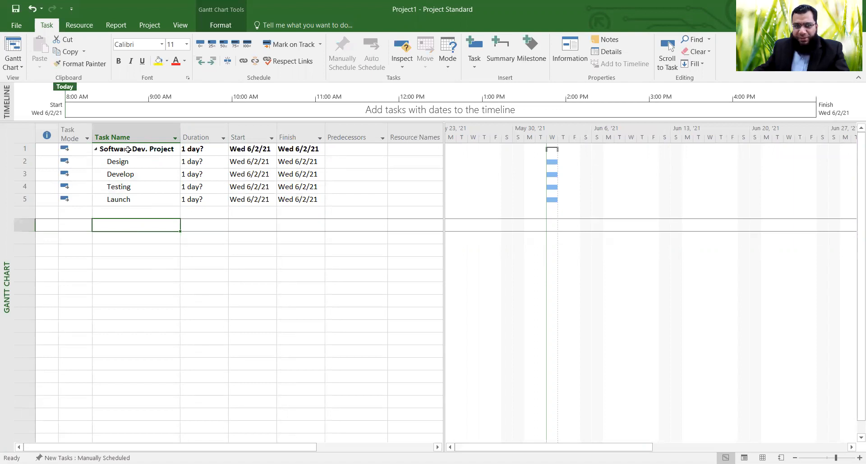
pyautogui.click(96, 149)
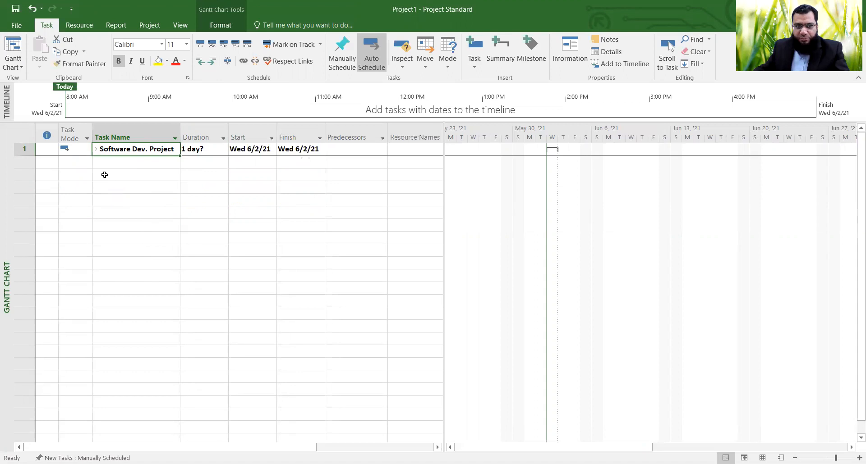
pyautogui.click(96, 148)
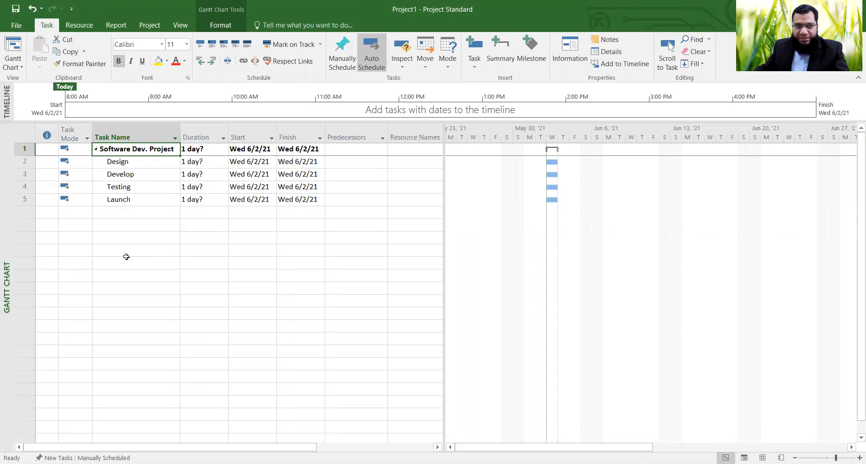
# Insert eight new tasks between Design and Develop.
pyautogui.click(145, 177)
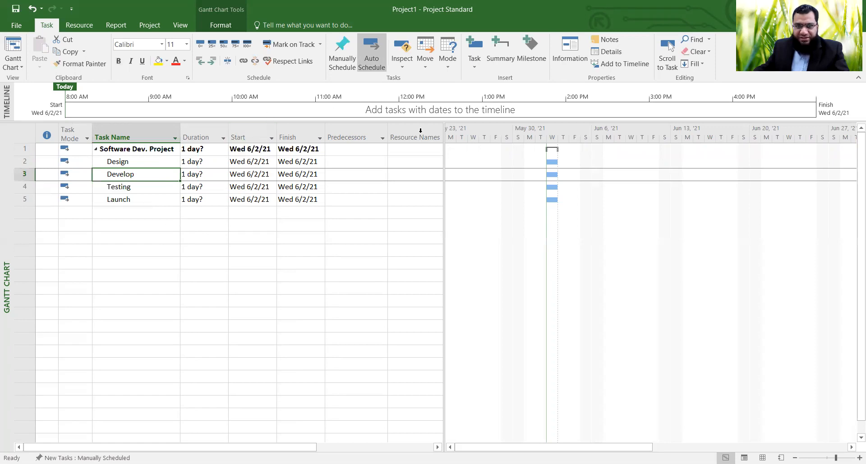
pyautogui.click(476, 48)
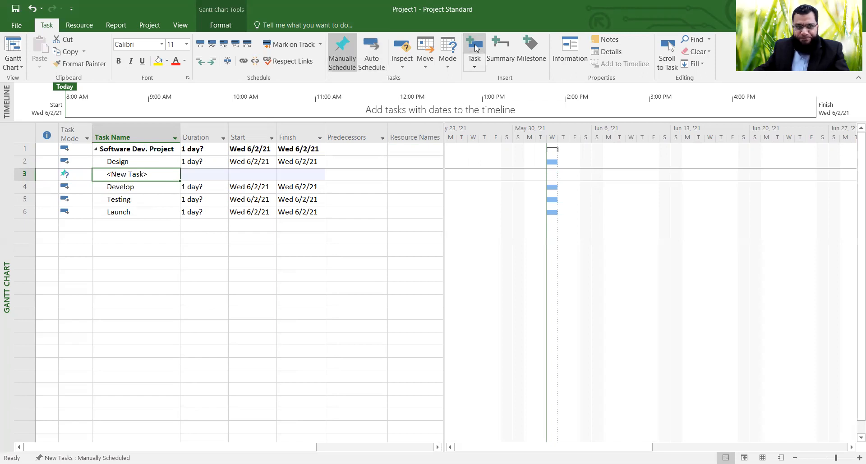
pyautogui.click(475, 48)
pyautogui.click(476, 48)
pyautogui.click(476, 49)
pyautogui.click(475, 48)
pyautogui.click(475, 48)
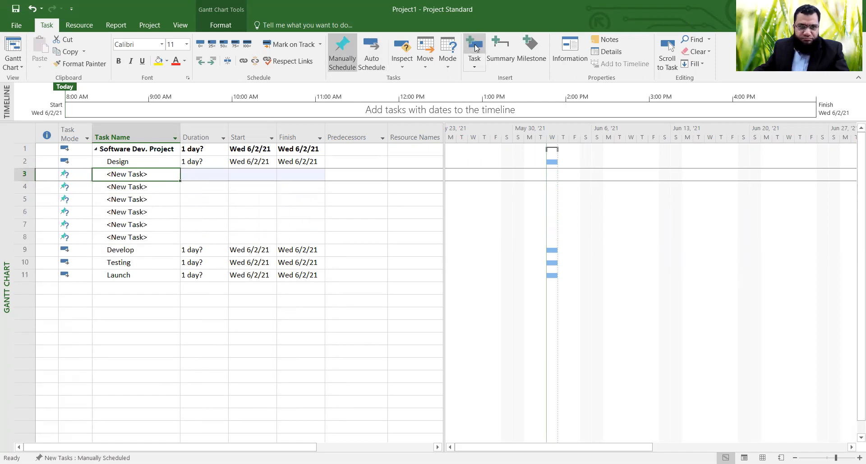
pyautogui.click(476, 48)
pyautogui.click(476, 48)
pyautogui.click(140, 351)
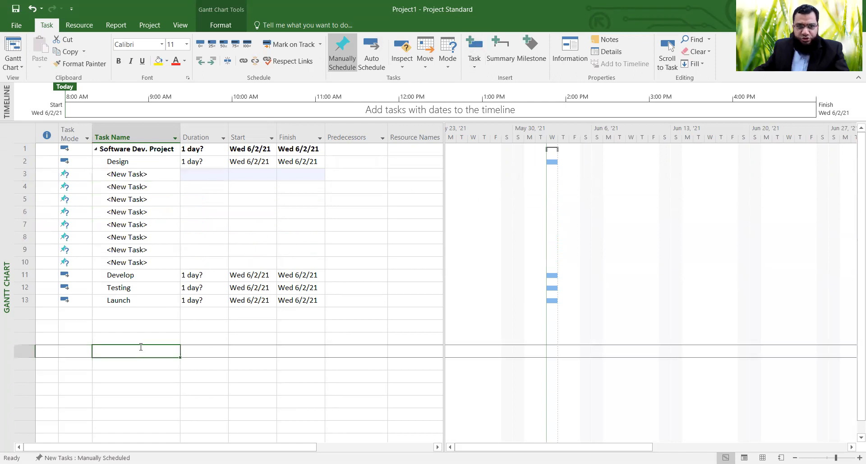
# Name the first new task below Design Prototype.
pyautogui.click(143, 175)
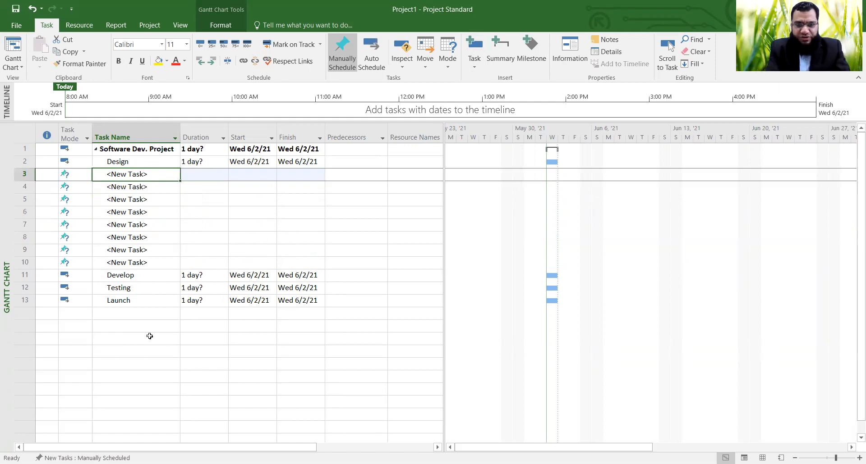
pyautogui.write('Prototype')
pyautogui.press('Return')
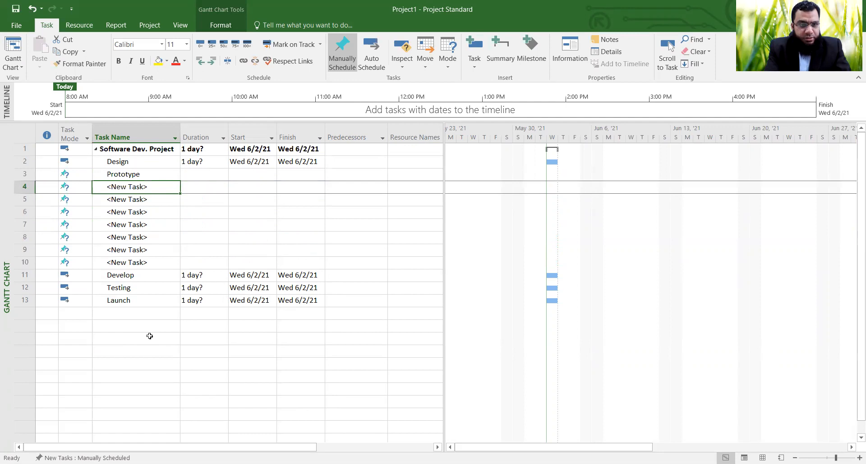
pyautogui.hotkey('alt', 'F4')
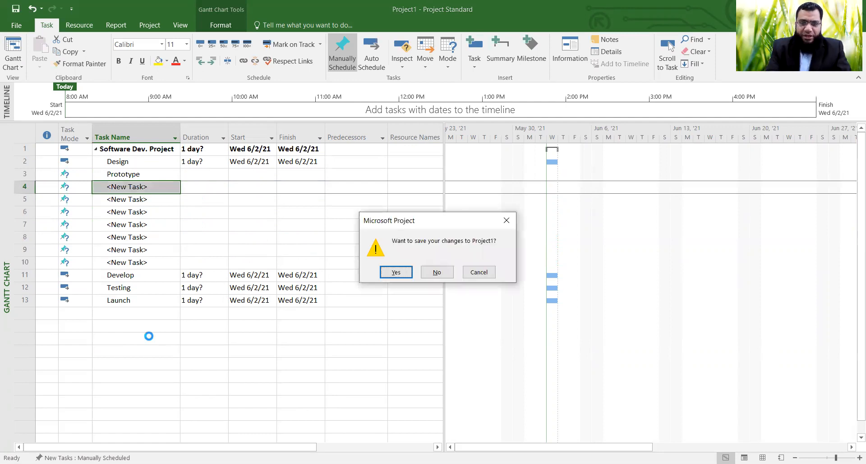
pyautogui.press('Return')
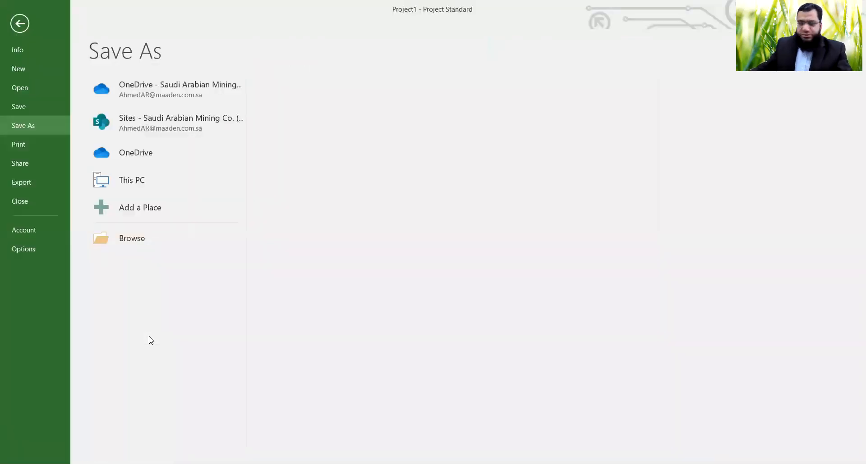
pyautogui.click(20, 23)
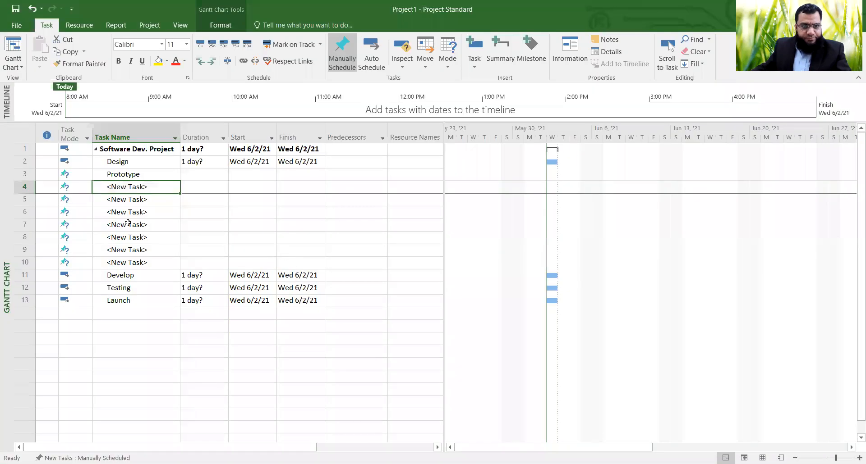
# Name the two new tasks below Prototype Requirements and Documents.
pyautogui.write('C')
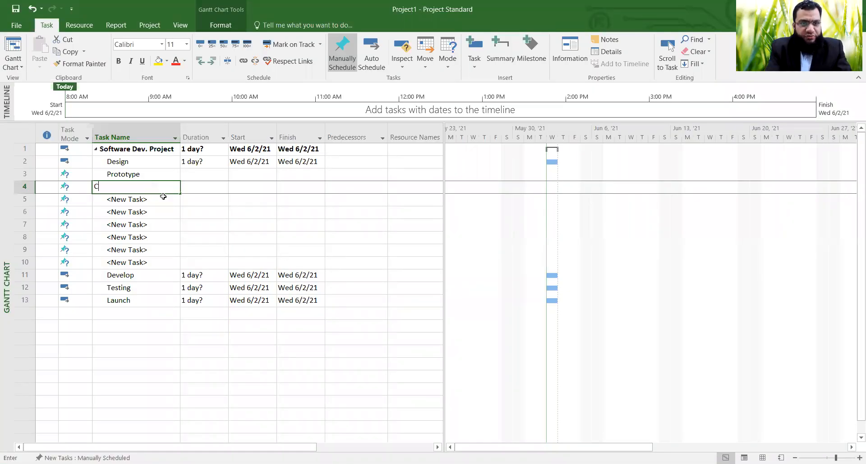
pyautogui.write('equirements')
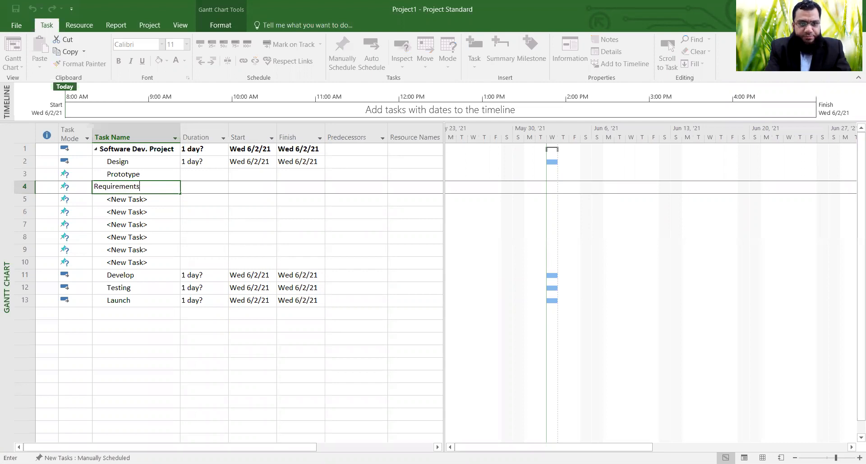
pyautogui.press('Return')
pyautogui.write('Docu')
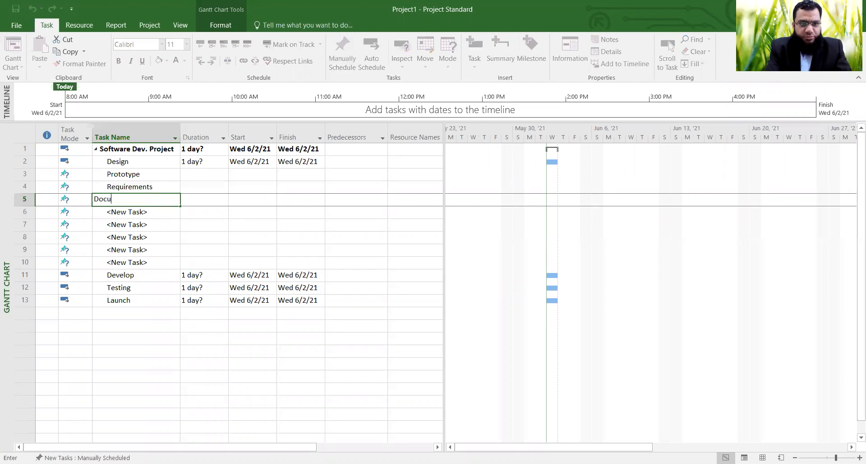
pyautogui.write('ments')
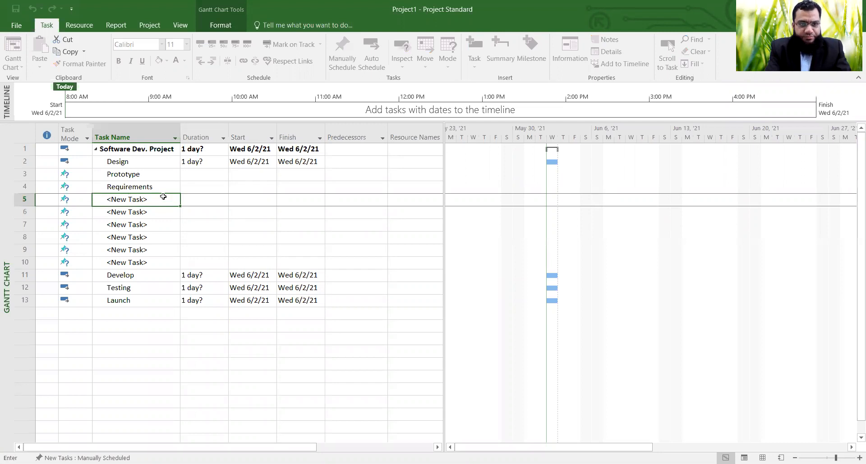
pyautogui.press('Return')
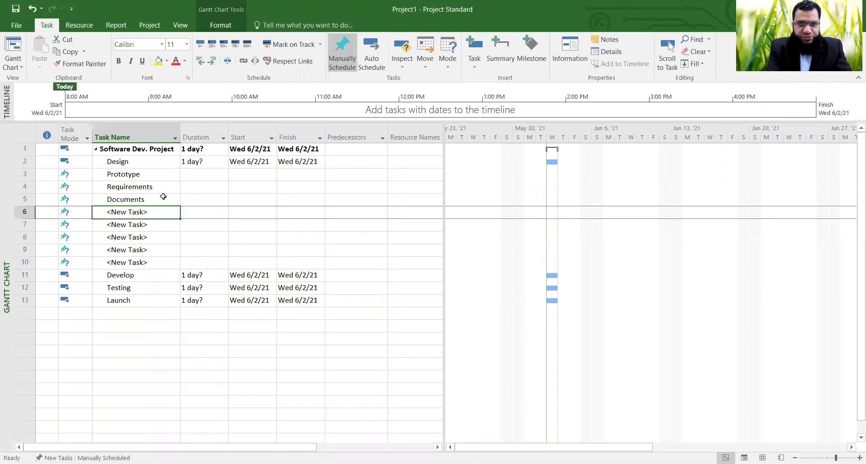
# Name the two new tasks below Documents Project Plan and Output Options.
pyautogui.write('Project Pl')
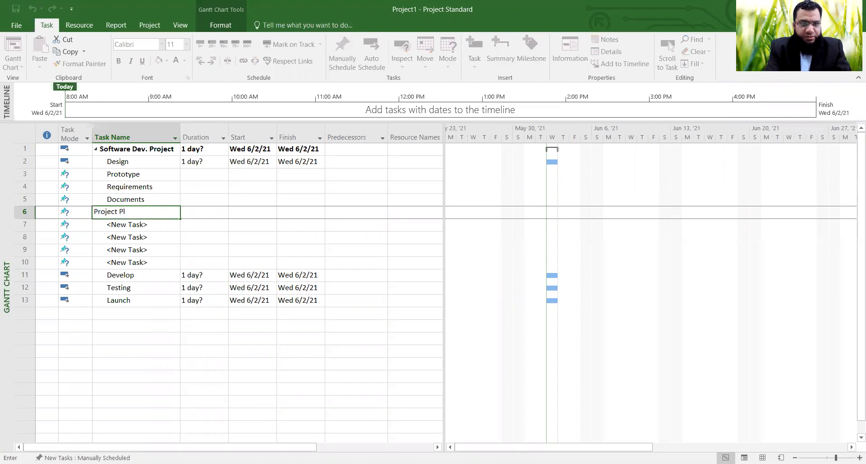
pyautogui.write('an')
pyautogui.press('Return')
pyautogui.write('Outpu')
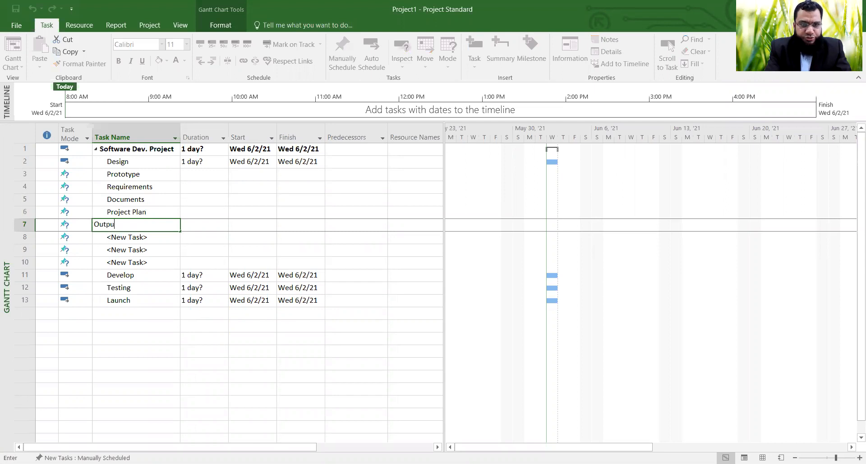
pyautogui.write('t Options')
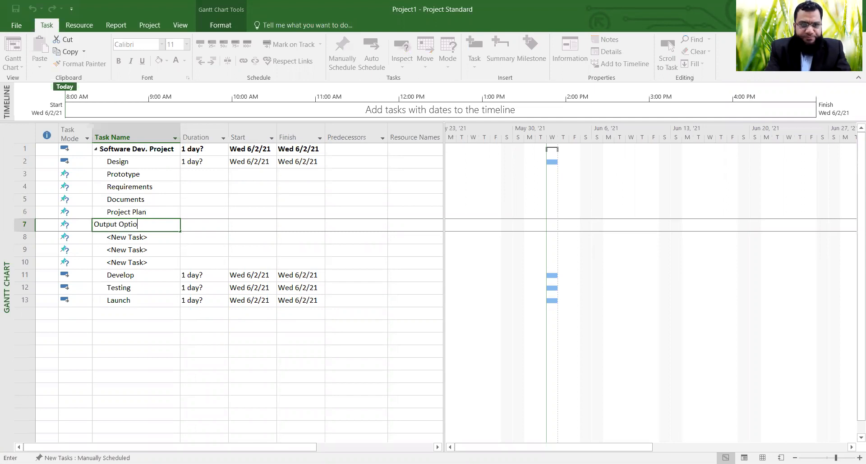
pyautogui.press('Return')
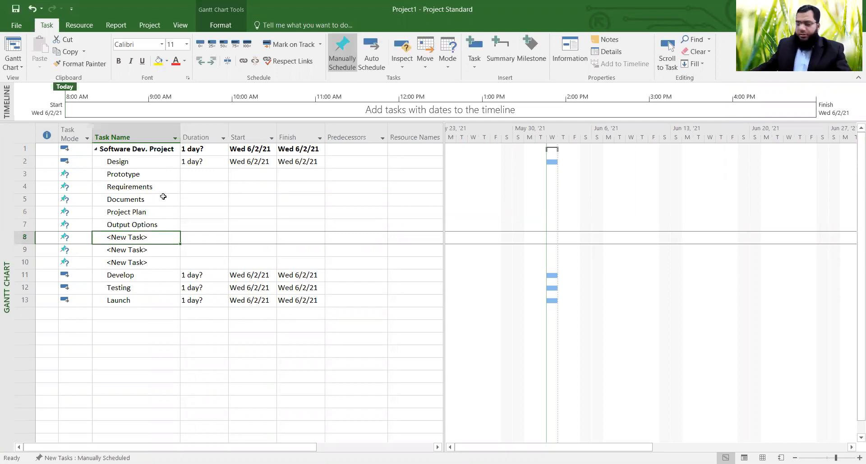
# Indent Prototype, Requirements, Documents, Project Plan and Output Options as subtasks of Design.
pyautogui.click(144, 178)
pyautogui.moveTo(144, 179); pyautogui.dragTo(154, 230)
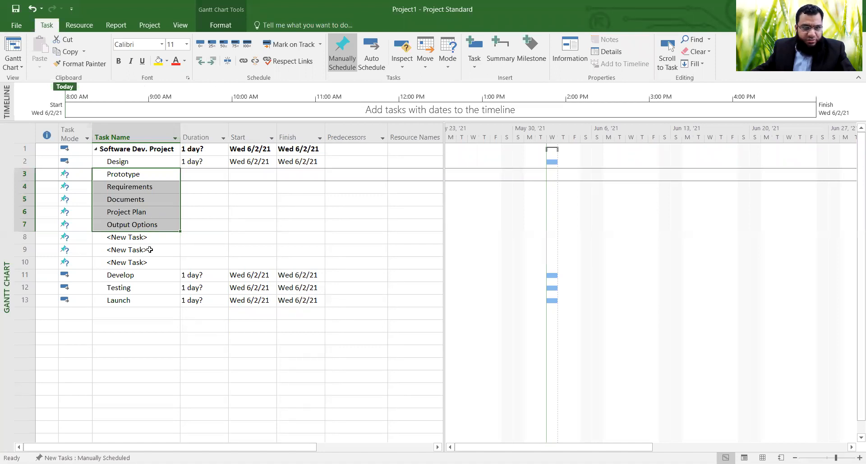
pyautogui.click(211, 61)
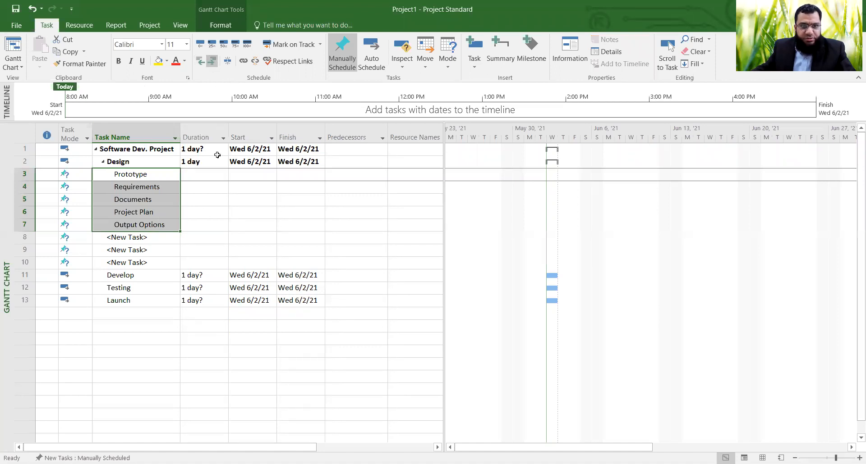
pyautogui.click(158, 349)
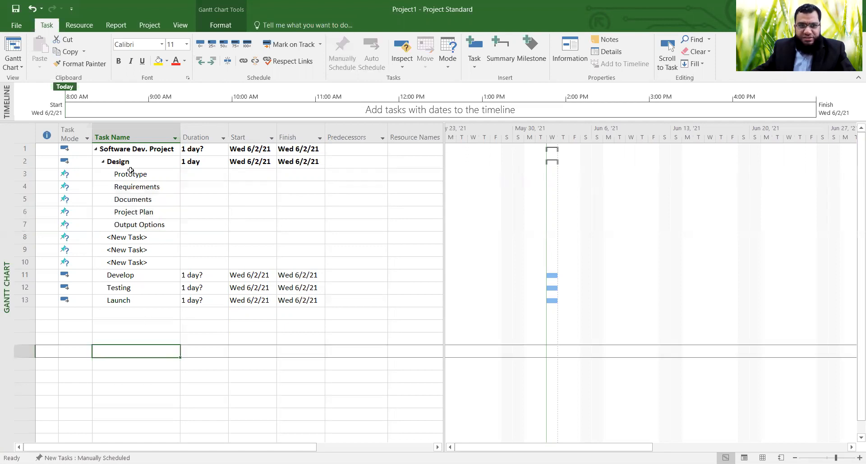
# Indent Requirements, Documents, Project Plan and Output Options one level further as subtasks of Prototype.
pyautogui.click(131, 175)
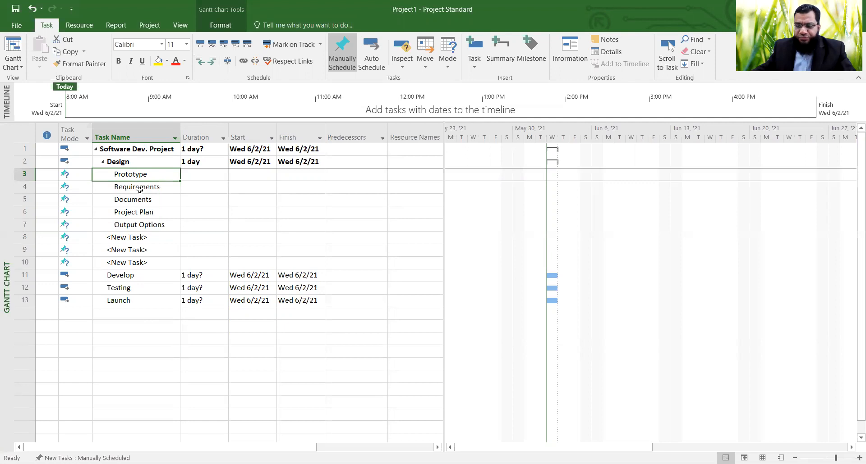
pyautogui.click(140, 189)
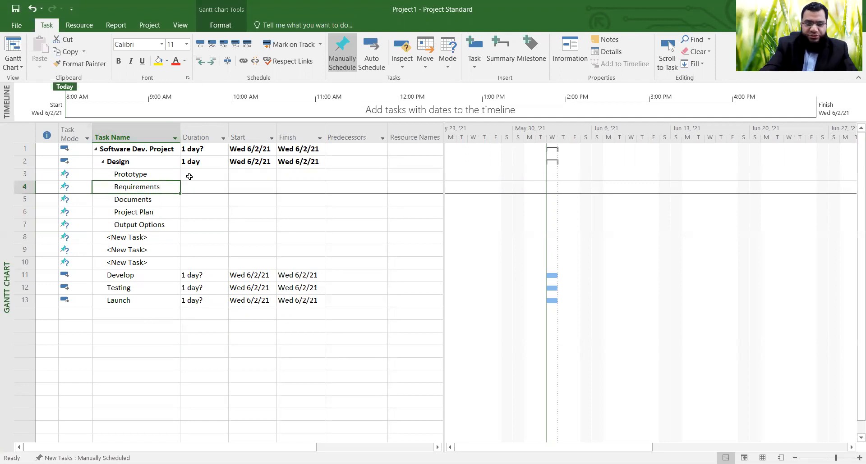
pyautogui.hotkey('shift', 'Down')
pyautogui.hotkey('shift', 'Down')
pyautogui.hotkey('shift', 'Down')
pyautogui.hotkey('shift', 'Down')
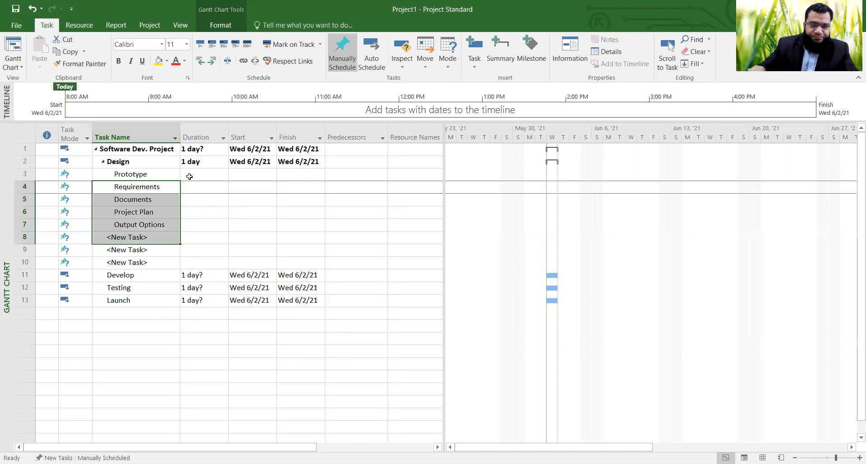
pyautogui.hotkey('shift', 'Up')
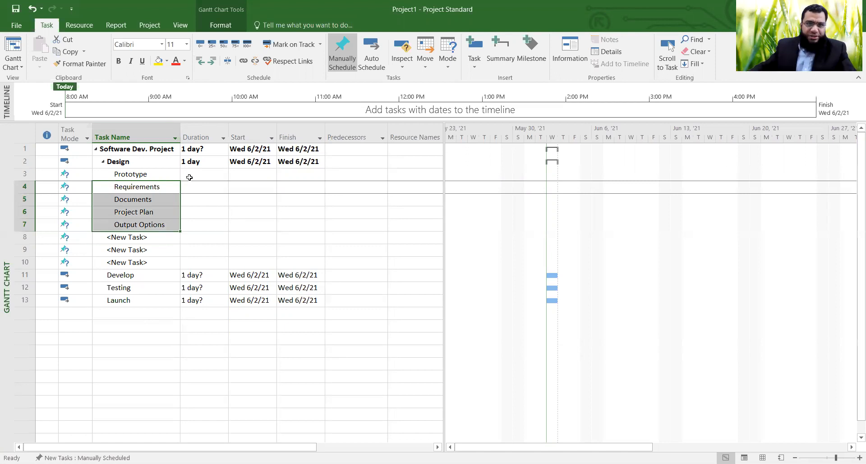
pyautogui.click(211, 60)
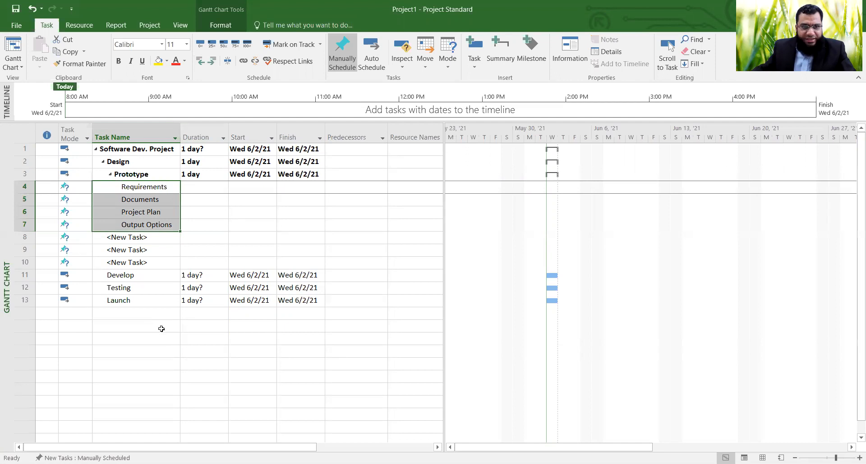
# Insert three new tasks between Requirements and Documents.
pyautogui.click(144, 212)
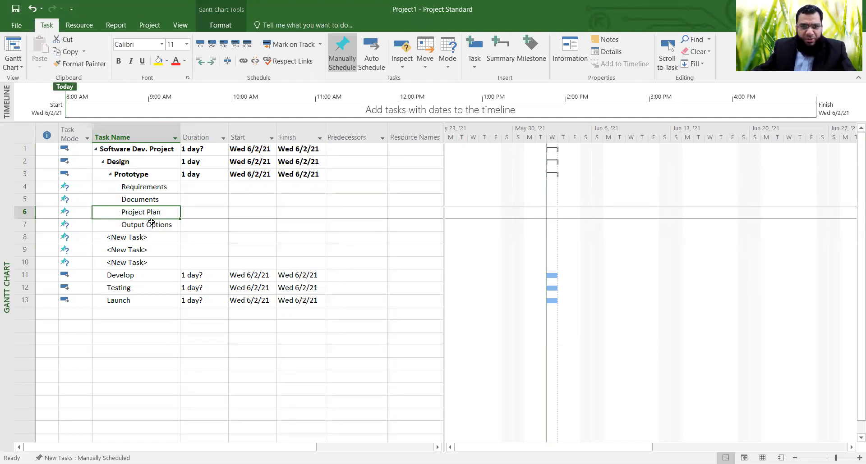
pyautogui.click(147, 188)
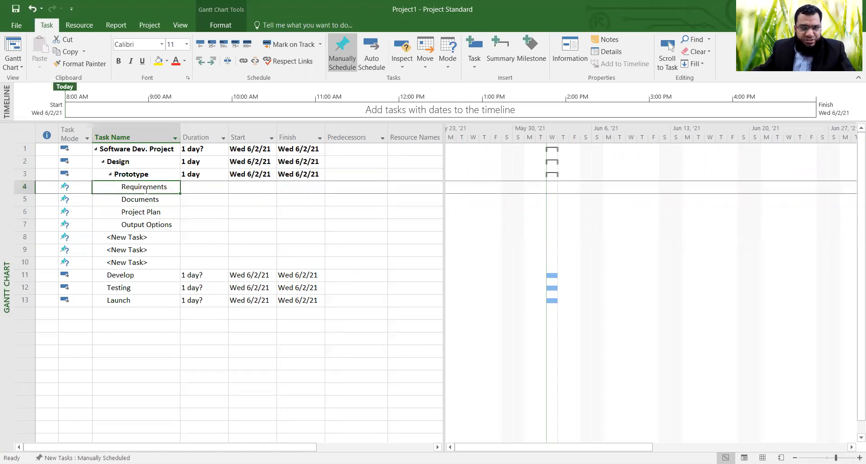
pyautogui.click(153, 199)
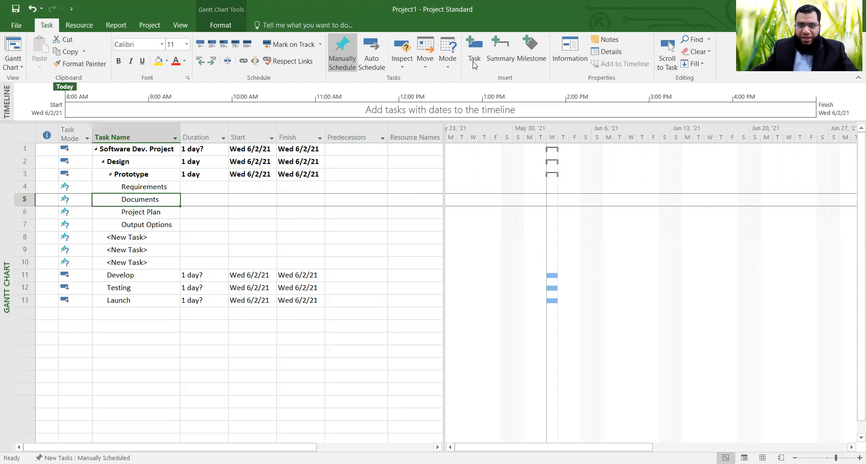
pyautogui.click(480, 47)
pyautogui.click(481, 47)
pyautogui.click(481, 46)
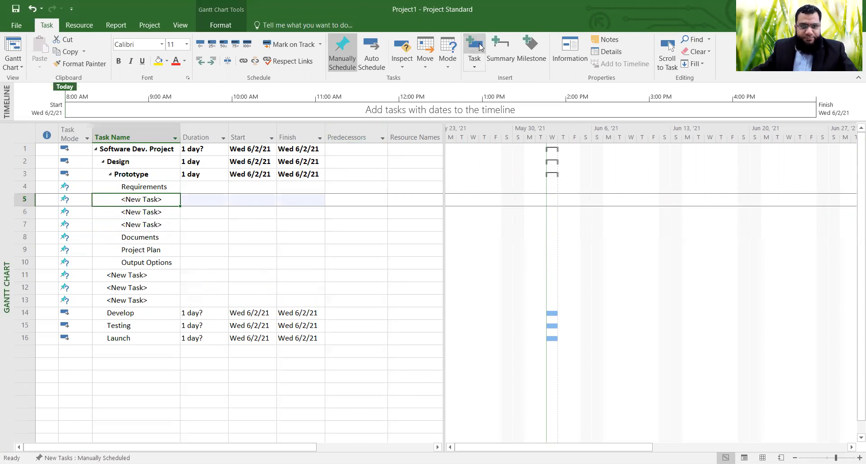
# Name the three new tasks below Requirements Interview, Focus Group and Benchmark.
pyautogui.click(222, 229)
pyautogui.click(163, 200)
pyautogui.write('I')
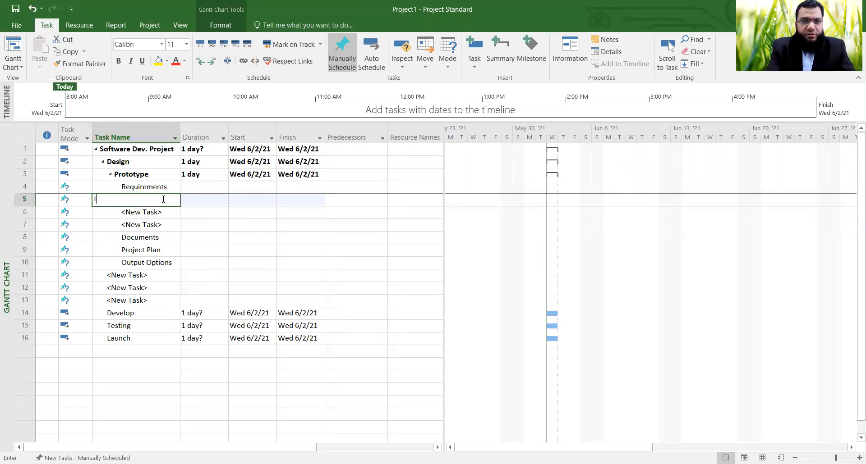
pyautogui.write('nterview')
pyautogui.press('Return')
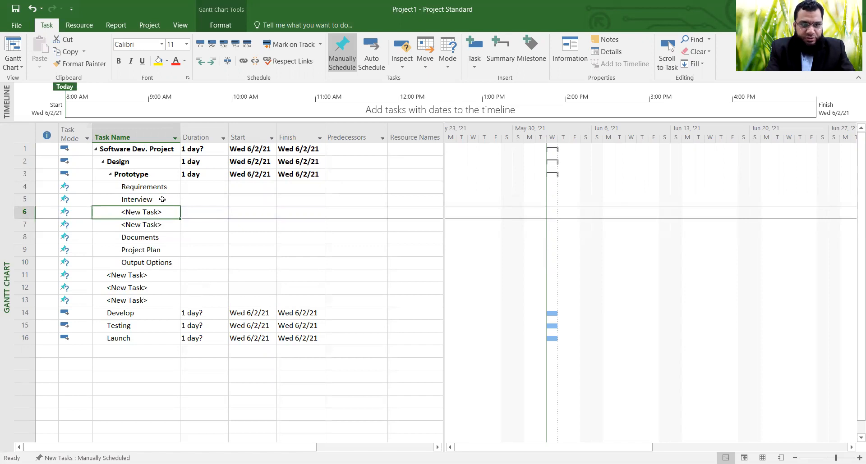
pyautogui.write('Focu')
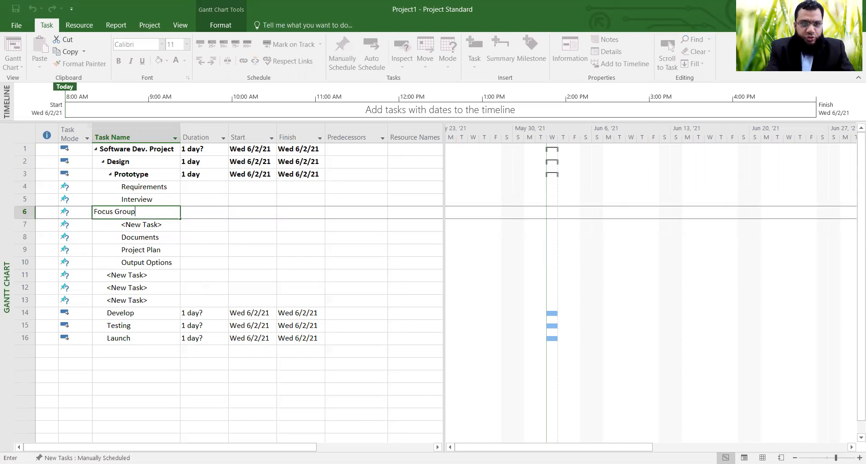
pyautogui.write('s Group')
pyautogui.press('Return')
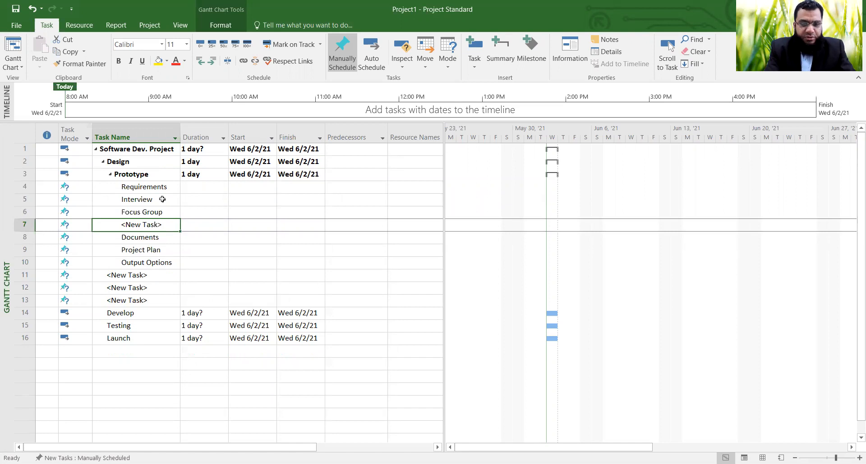
pyautogui.write('Benchmark')
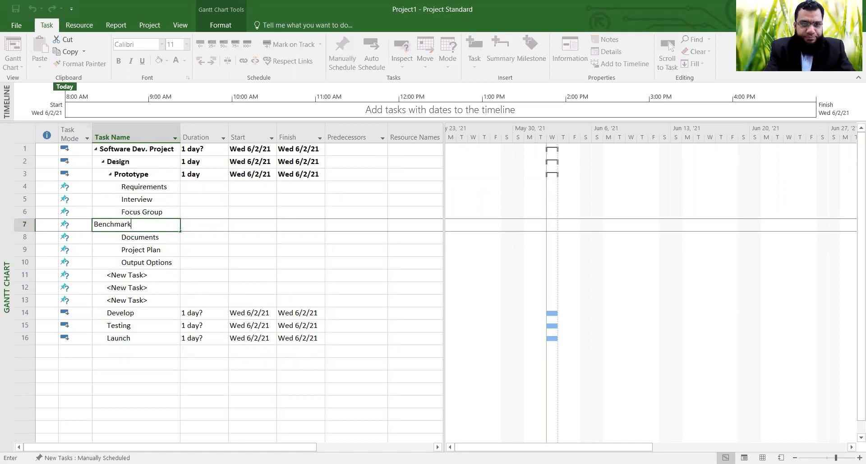
pyautogui.press('Return')
# Indent Interview, Focus Group and Benchmark as subtasks of Requirements, and dismiss the prompt to save the project.
pyautogui.press('Up')
pyautogui.press('Up')
pyautogui.press('Up')
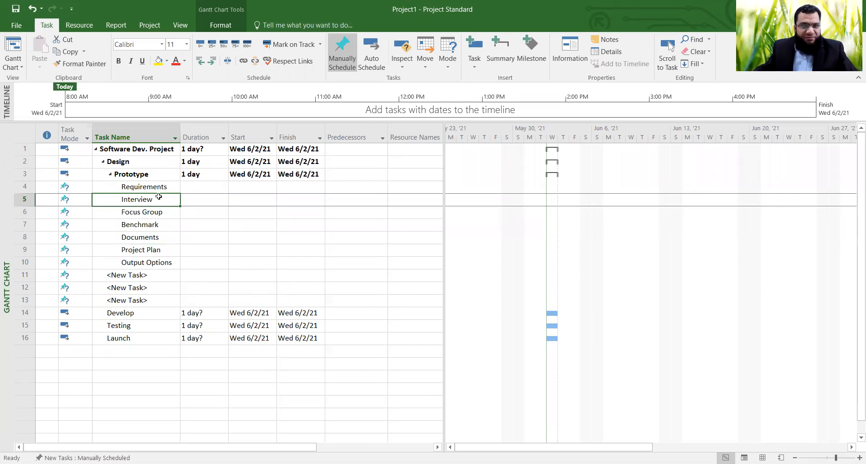
pyautogui.click(234, 238)
pyautogui.moveTo(154, 198); pyautogui.dragTo(153, 222)
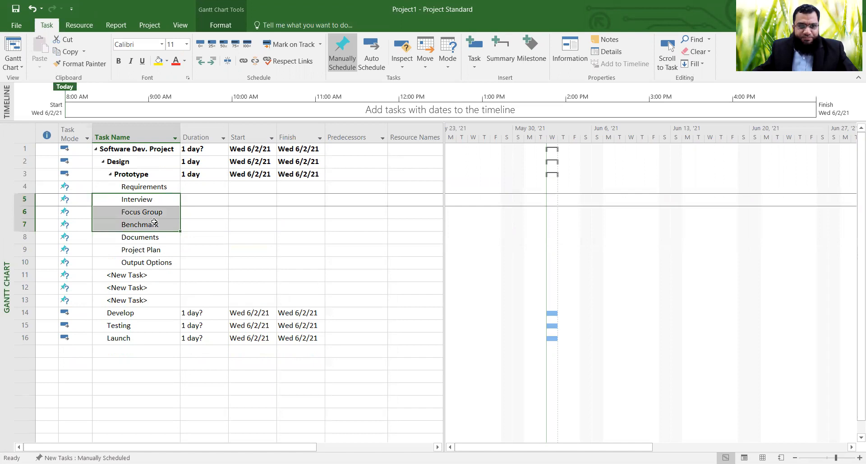
pyautogui.click(212, 65)
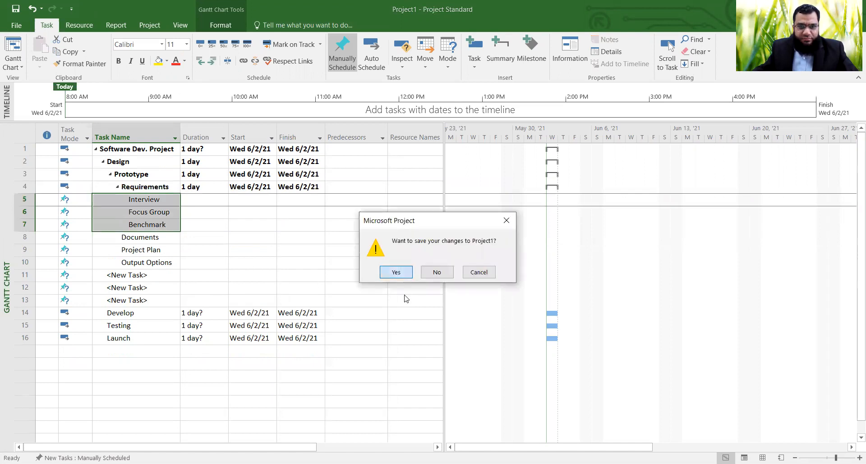
pyautogui.click(437, 272)
pyautogui.click(236, 228)
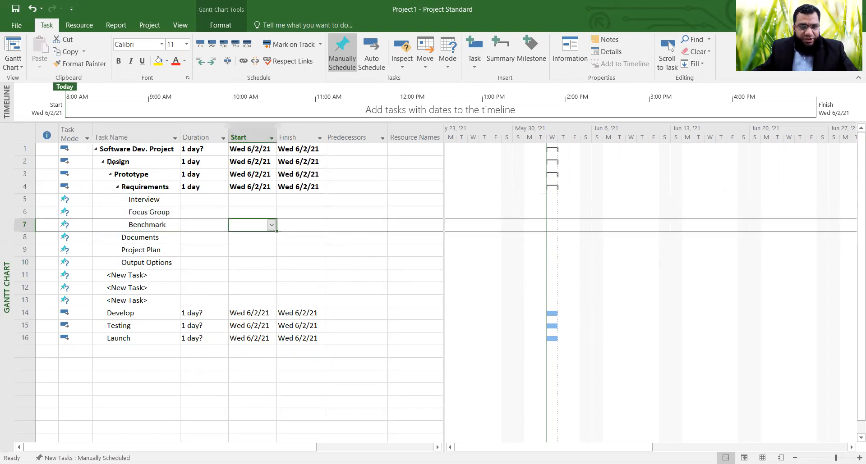
# Set the durations of Interview to 2 days, Focus Group to 3 days and Benchmark to 5 days.
pyautogui.moveTo(149, 199); pyautogui.dragTo(154, 221)
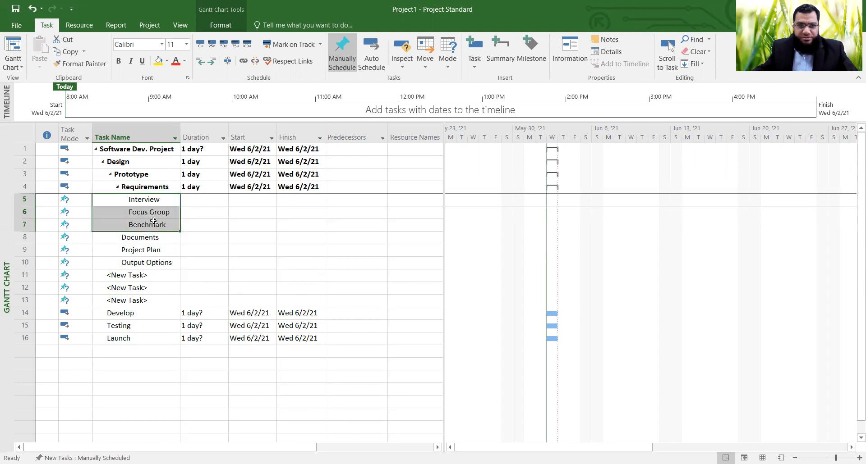
pyautogui.click(203, 237)
pyautogui.click(196, 200)
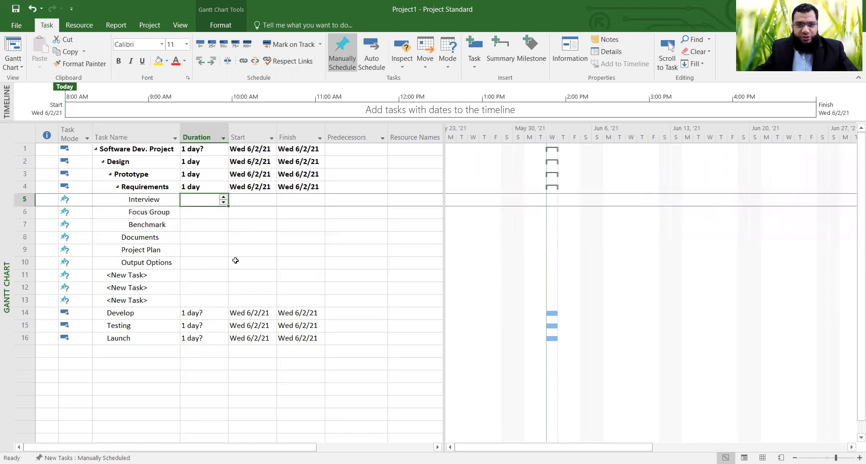
pyautogui.write('2')
pyautogui.press('Return')
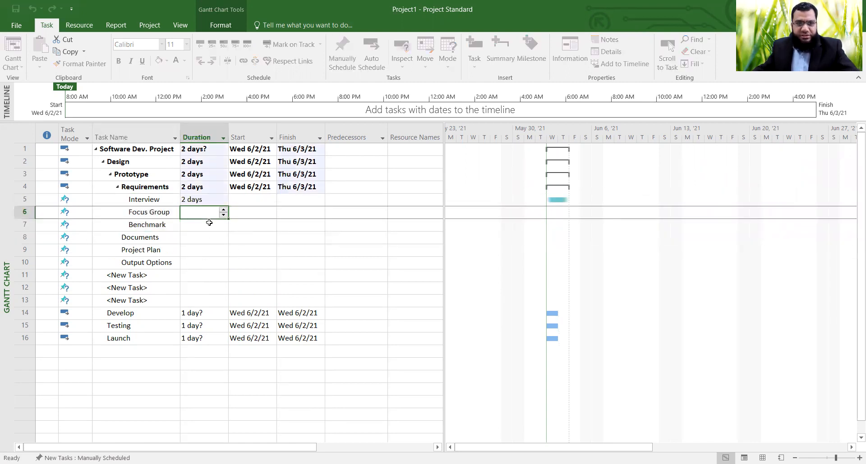
pyautogui.write('3')
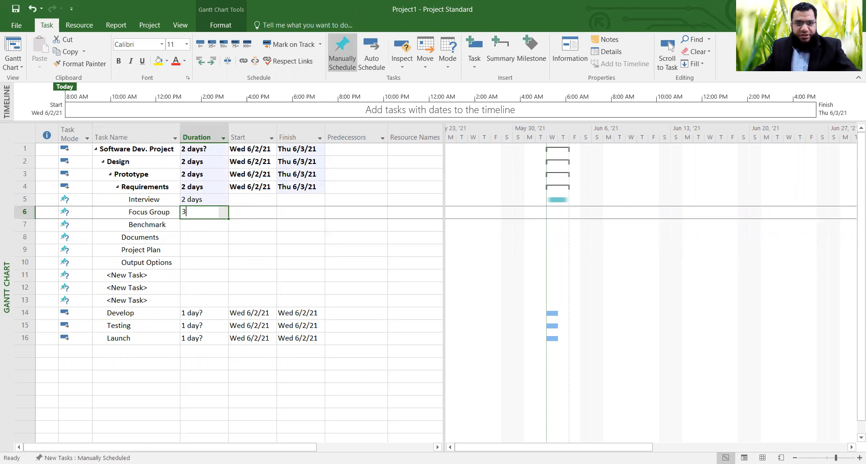
pyautogui.press('Return')
pyautogui.write('5')
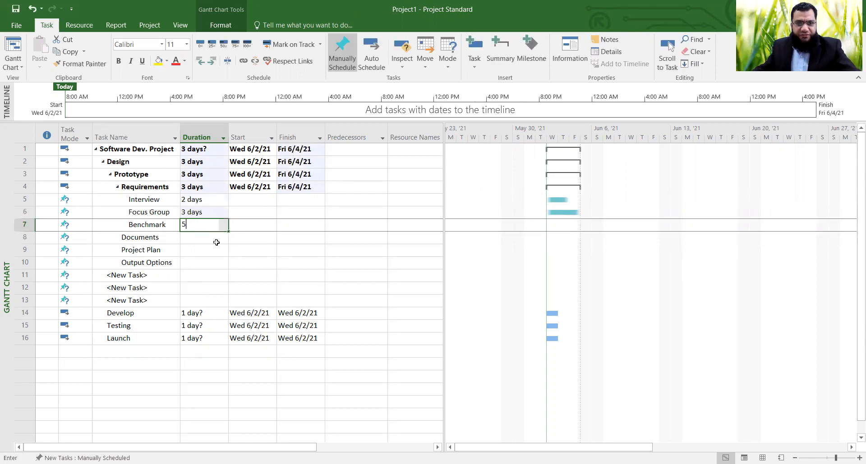
pyautogui.press('Return')
pyautogui.press('Return')
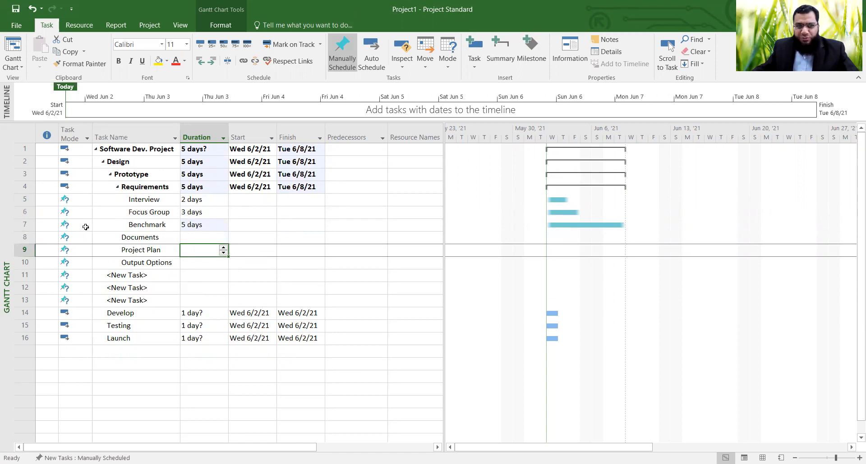
# Switch all tasks from Interview through the last unnamed new task above Develop to Auto Schedule.
pyautogui.moveTo(82, 199); pyautogui.dragTo(83, 300)
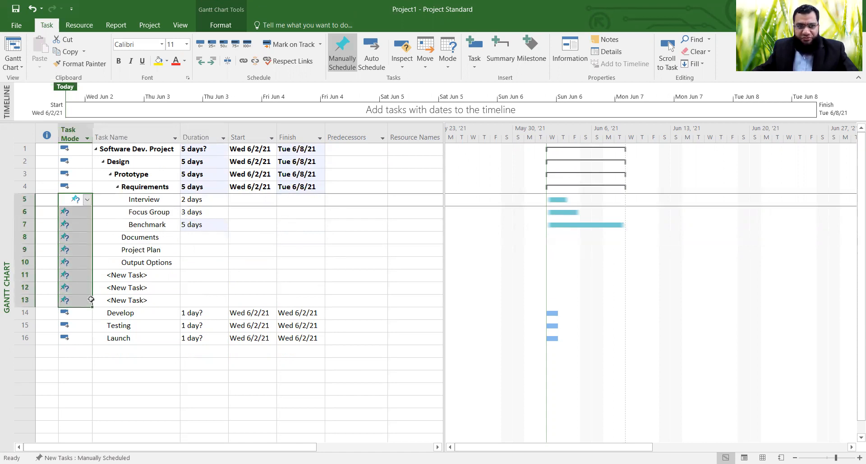
pyautogui.click(371, 52)
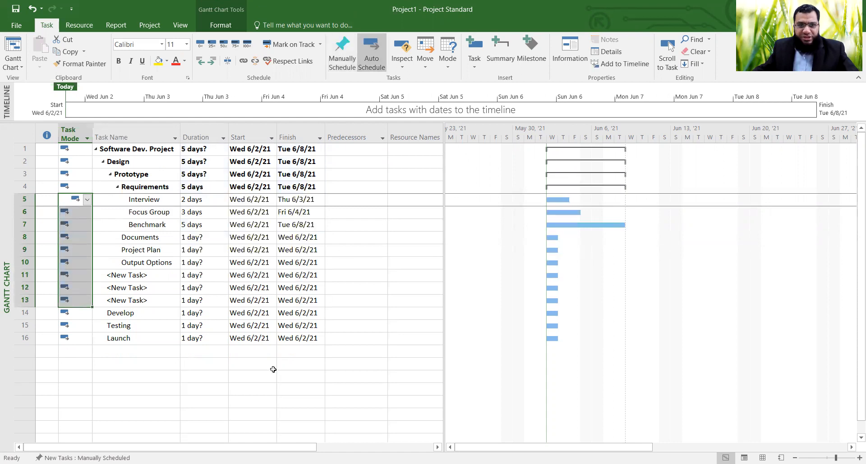
pyautogui.click(264, 388)
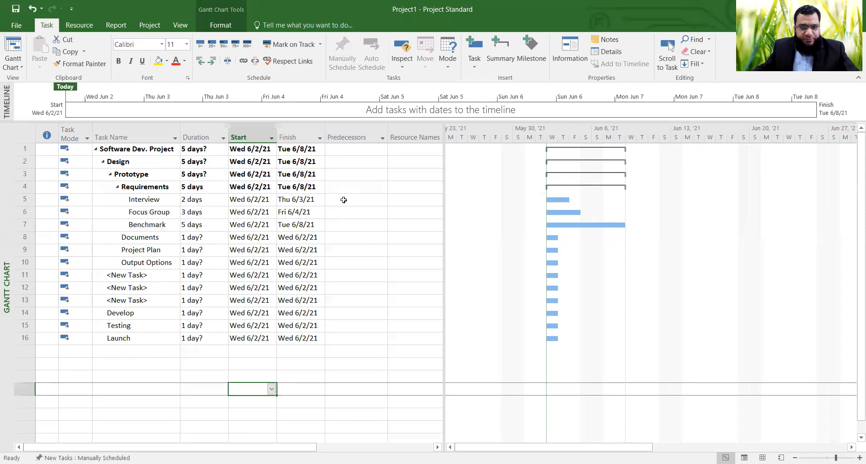
# Set task 5 as the predecessor of Focus Group and task 6 as the predecessor of Benchmark.
pyautogui.click(344, 200)
pyautogui.press('Down')
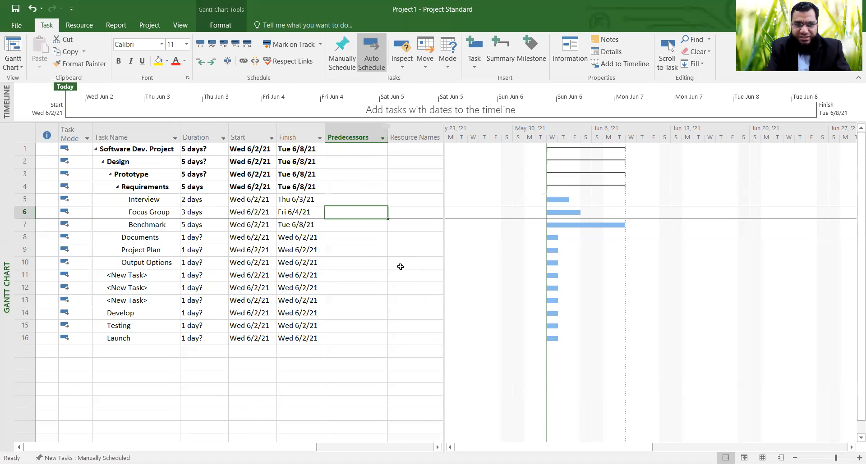
pyautogui.write('5')
pyautogui.press('Return')
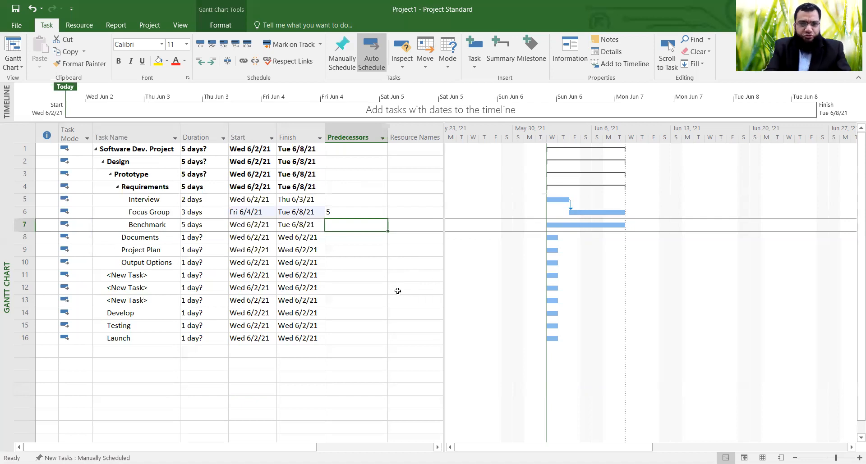
pyautogui.write('6')
pyautogui.press('Return')
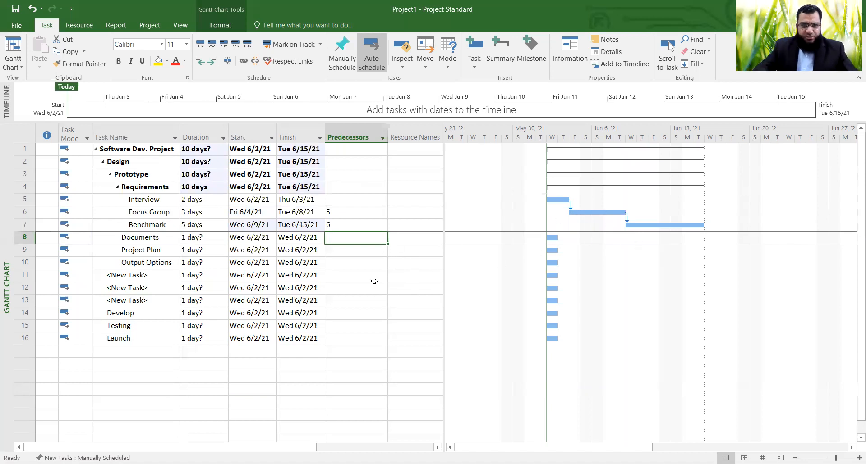
pyautogui.press('Down')
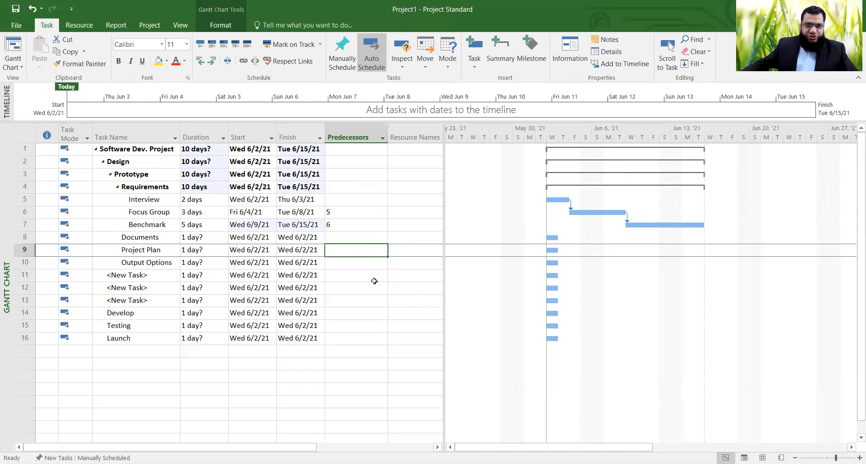
# Insert three new tasks between Documents and Project Plan.
pyautogui.click(151, 252)
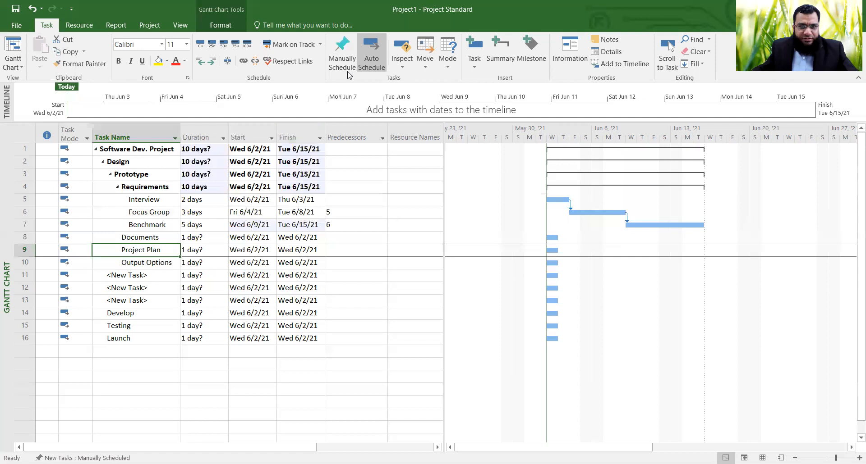
pyautogui.click(480, 46)
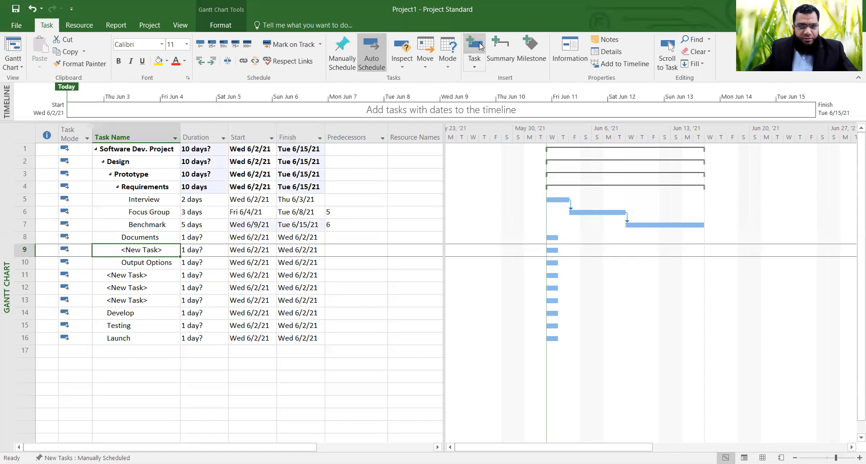
pyautogui.click(480, 47)
pyautogui.click(480, 46)
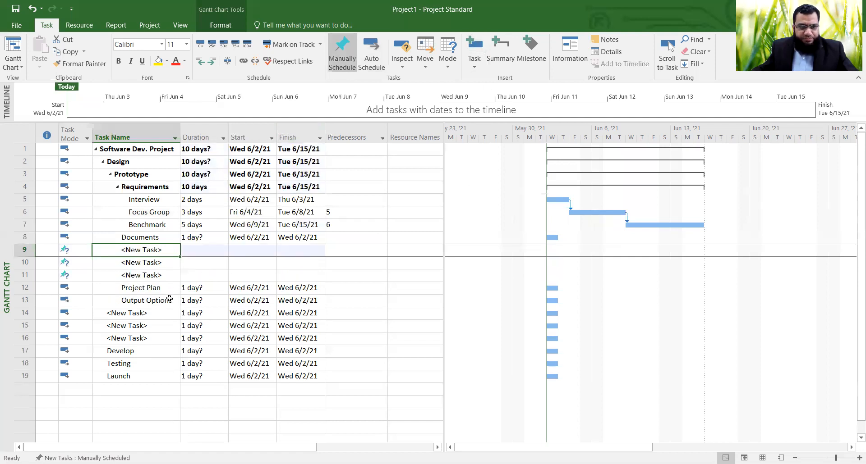
# Insert four new tasks between Project Plan and Output Options.
pyautogui.click(170, 299)
pyautogui.click(481, 47)
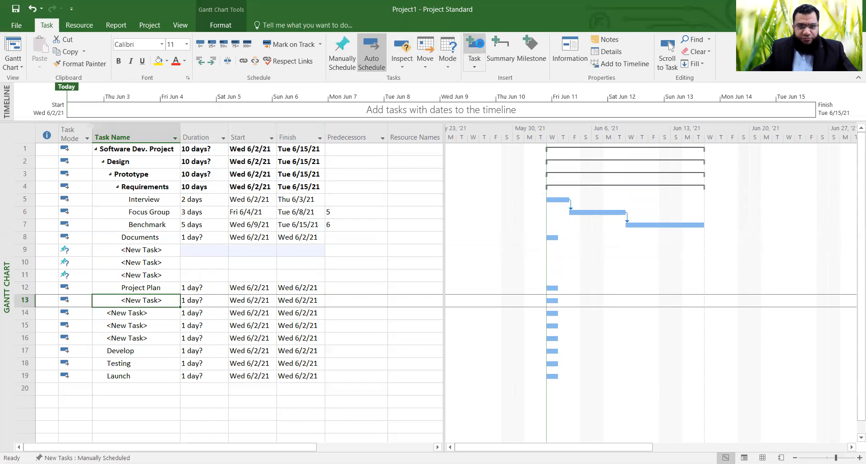
pyautogui.click(482, 48)
pyautogui.click(482, 47)
pyautogui.click(481, 47)
pyautogui.click(161, 274)
pyautogui.click(163, 249)
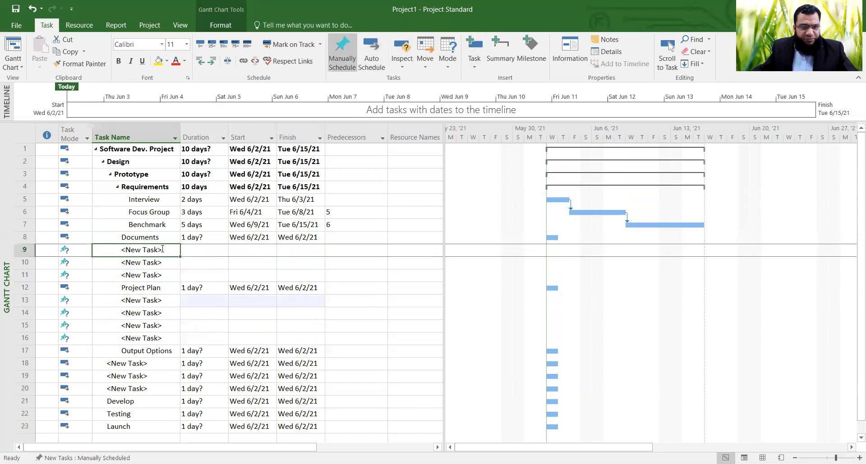
# Switch all tasks from Benchmark through Output Options to Auto Schedule.
pyautogui.moveTo(76, 221); pyautogui.dragTo(76, 354)
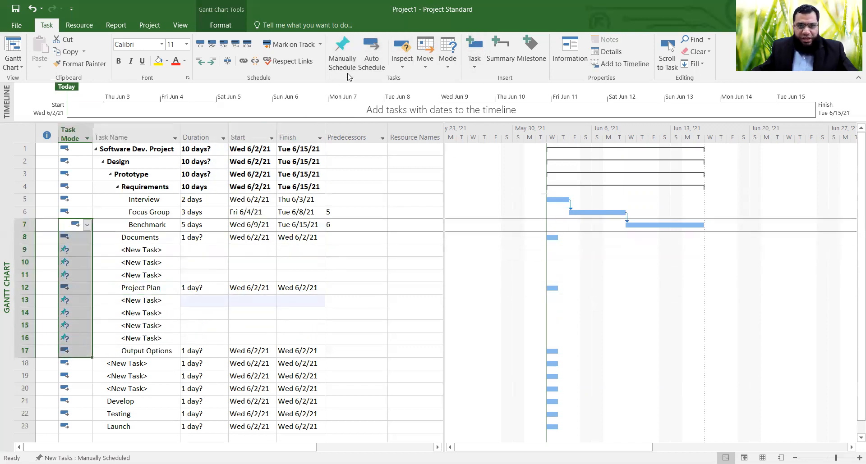
pyautogui.click(369, 46)
pyautogui.click(388, 311)
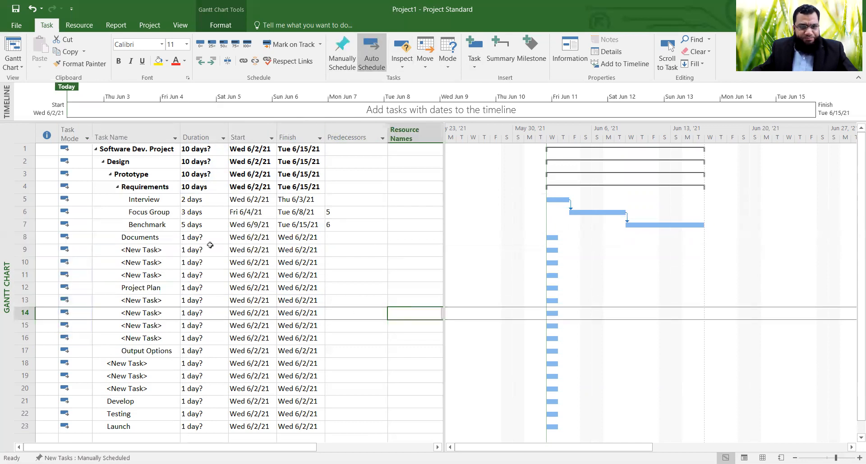
# Indent the three new tasks below Documents as its subtasks.
pyautogui.moveTo(189, 250); pyautogui.dragTo(165, 278)
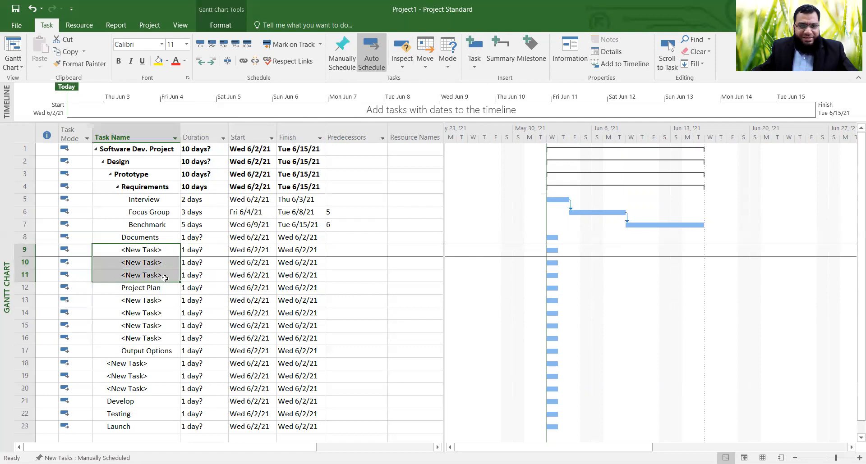
pyautogui.click(212, 61)
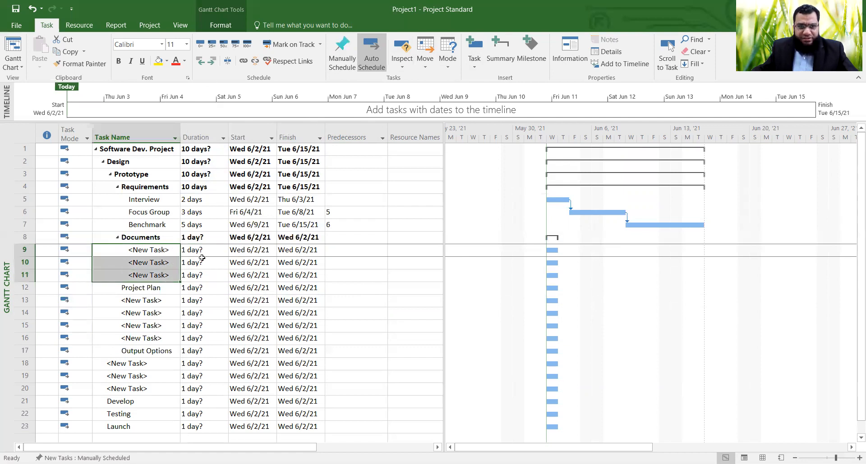
pyautogui.click(150, 186)
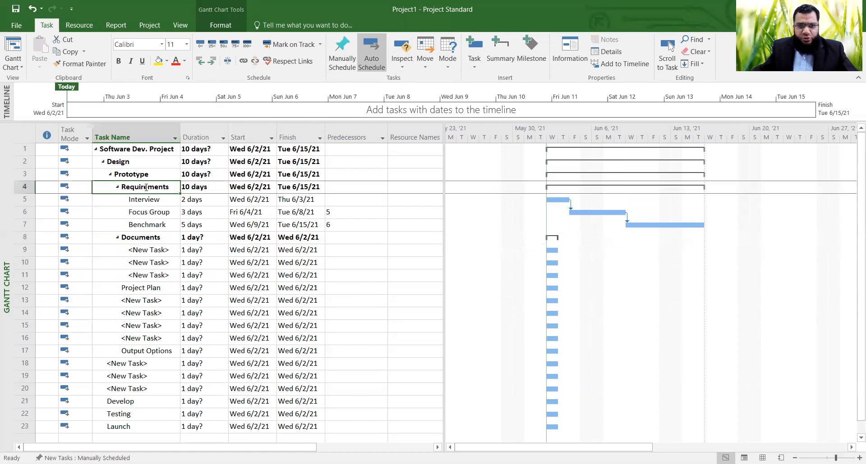
pyautogui.click(139, 237)
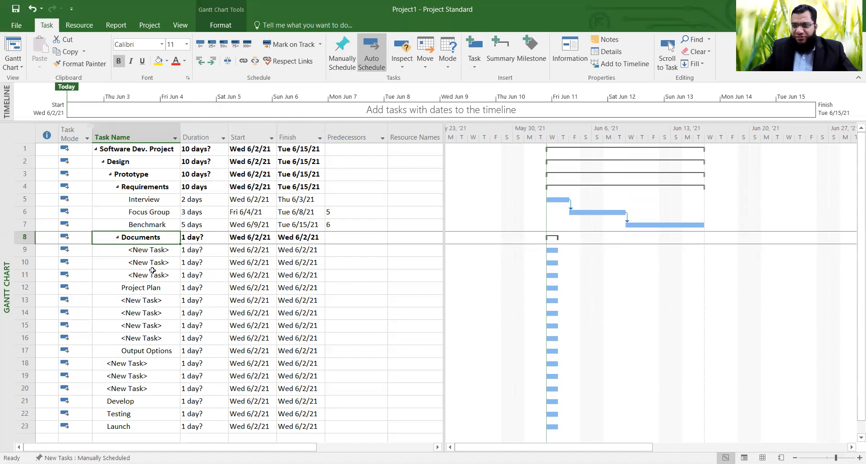
# Indent the four new tasks below Project Plan as its subtasks.
pyautogui.moveTo(148, 302); pyautogui.dragTo(153, 338)
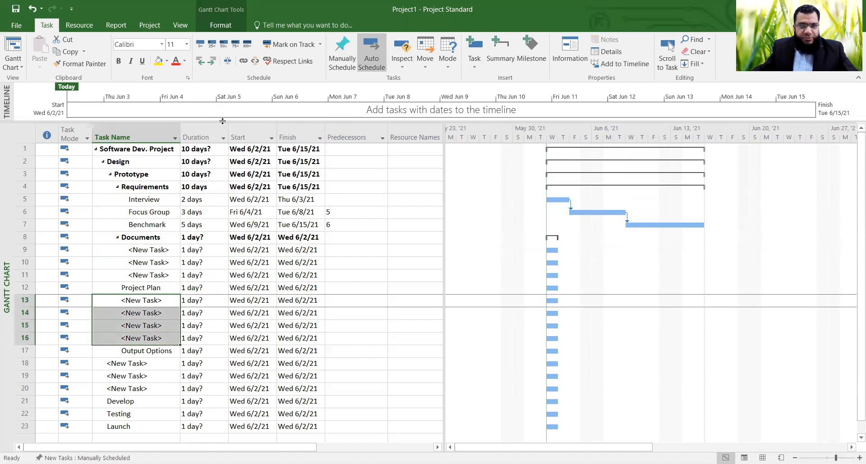
pyautogui.click(211, 60)
pyautogui.click(359, 355)
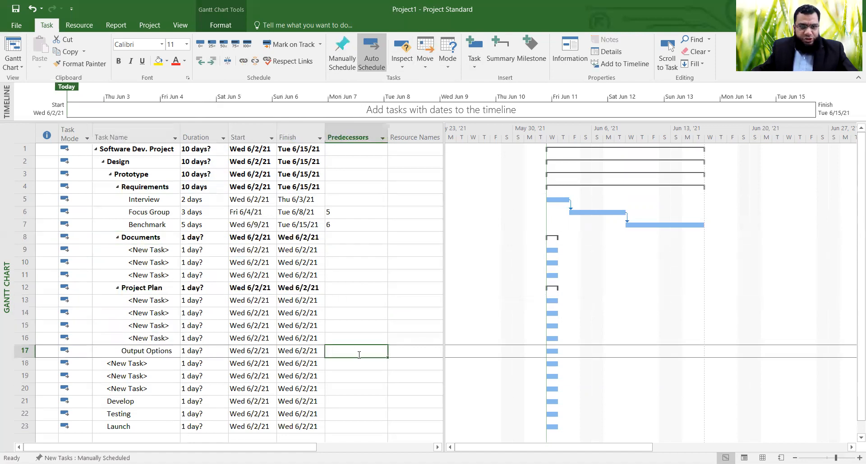
# Indent the three new tasks below Output Options until they become its subtasks.
pyautogui.moveTo(138, 364); pyautogui.dragTo(144, 390)
pyautogui.click(212, 61)
pyautogui.click(211, 61)
pyautogui.click(211, 63)
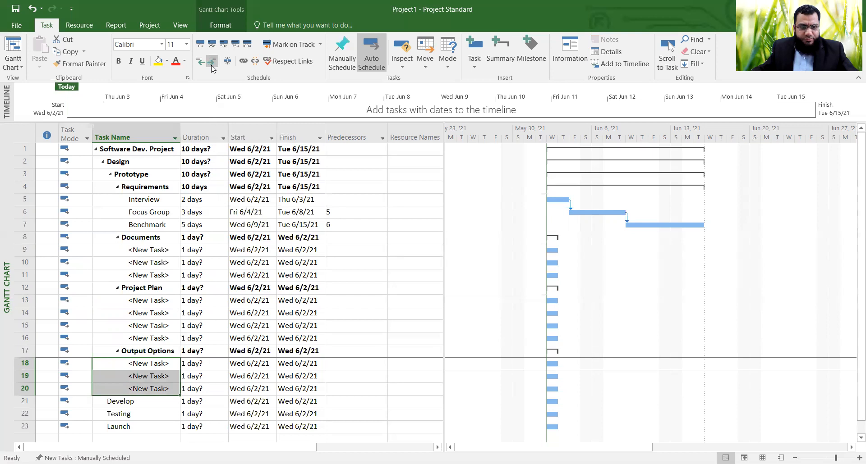
pyautogui.click(361, 413)
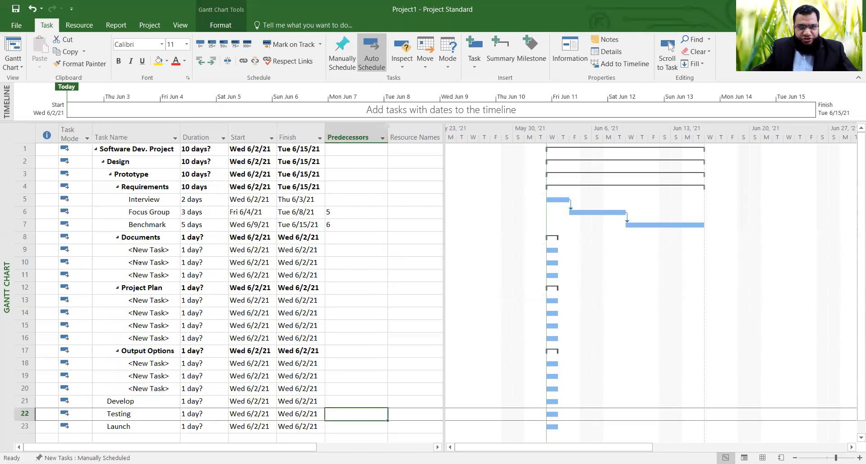
# Collapse the subtasks of Output Options, Project Plan and Documents.
pyautogui.click(117, 351)
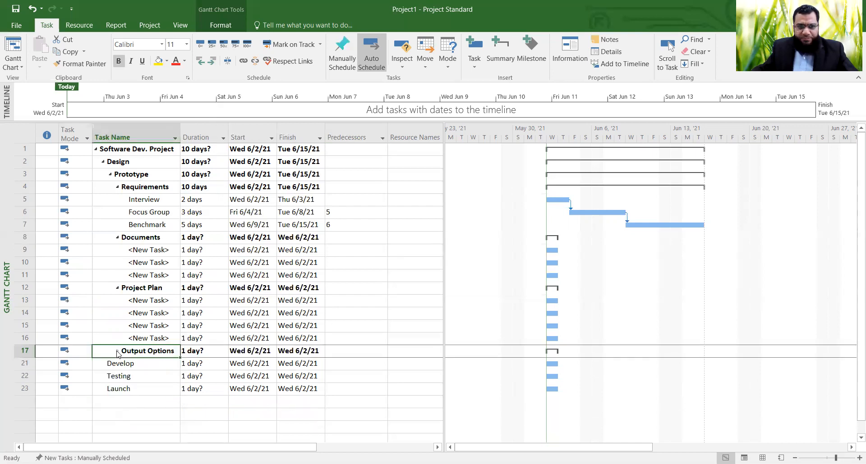
pyautogui.click(118, 287)
pyautogui.click(118, 238)
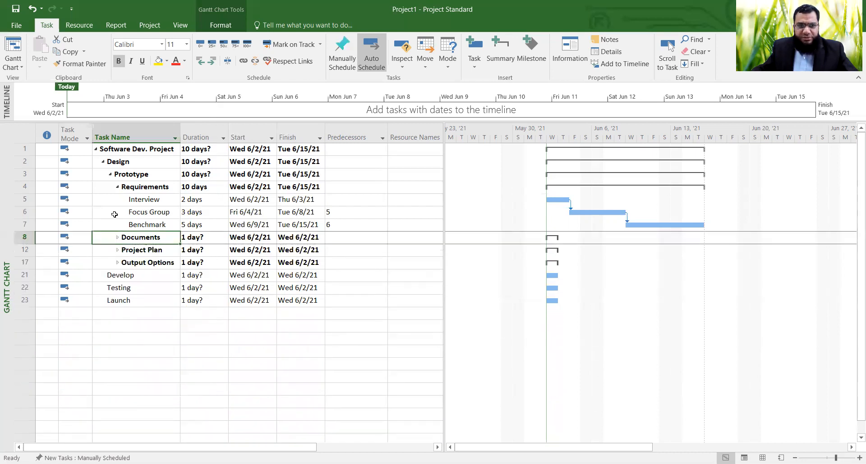
# Collapse the Requirements, Prototype and Design summary tasks in turn, and dismiss the prompt to save the project.
pyautogui.click(117, 187)
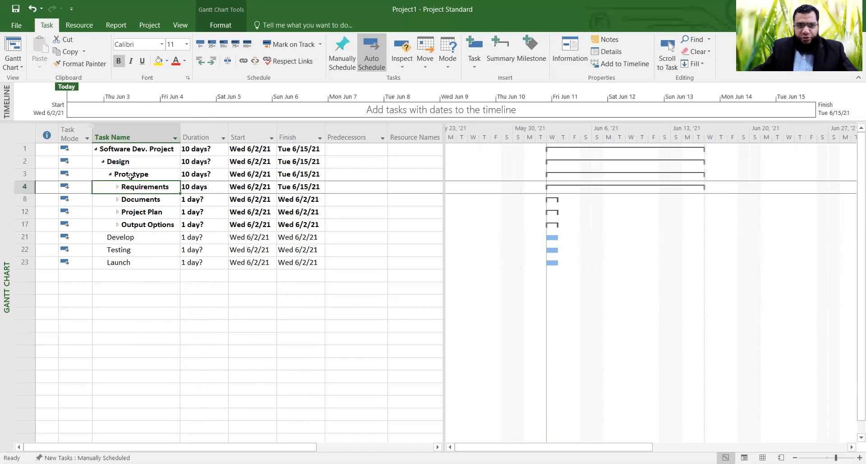
pyautogui.click(110, 175)
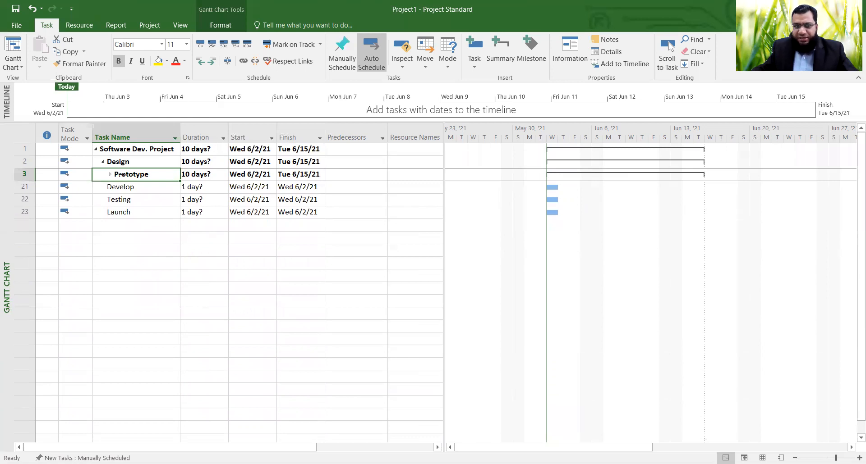
pyautogui.click(103, 162)
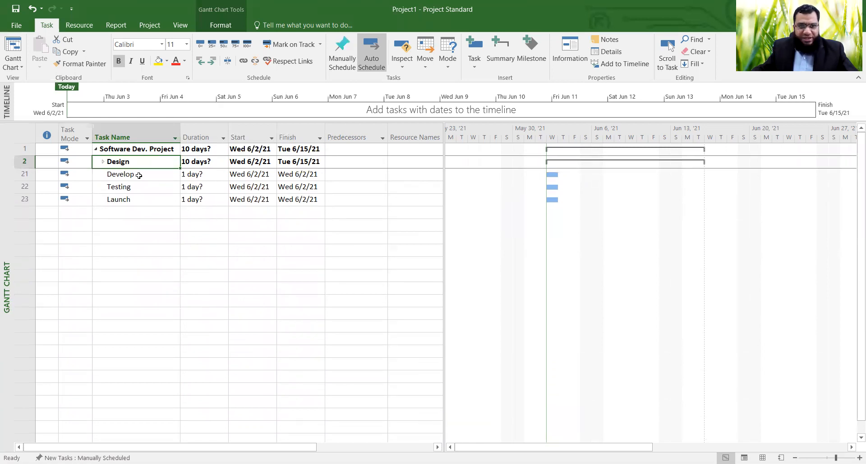
pyautogui.hotkey('alt', 'F4')
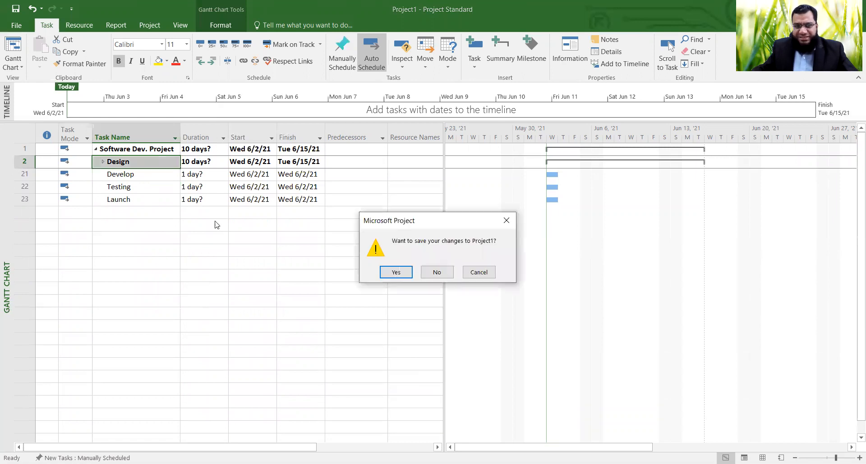
pyautogui.click(436, 276)
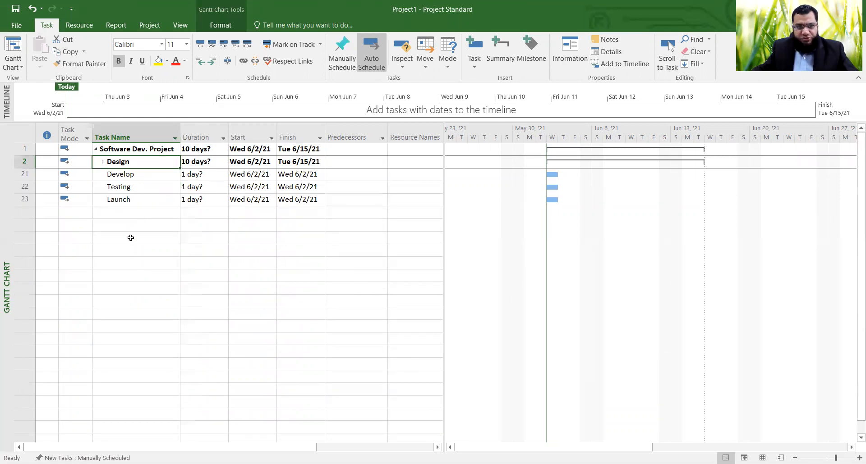
# Expand Design, Prototype and Requirements again to show the Interview, Focus Group and Benchmark subtasks.
pyautogui.click(104, 162)
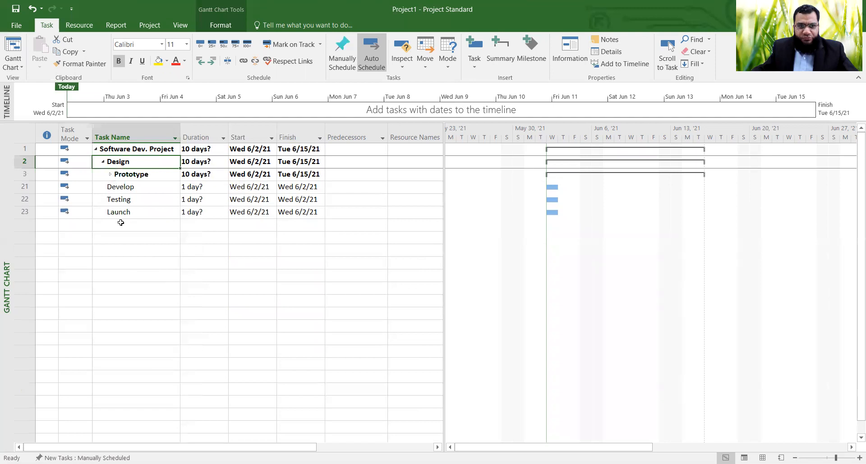
pyautogui.click(110, 177)
pyautogui.click(110, 174)
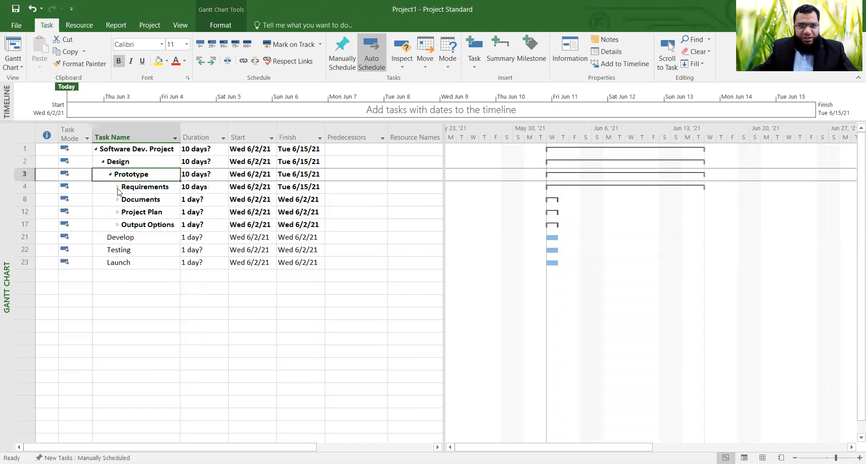
pyautogui.click(118, 188)
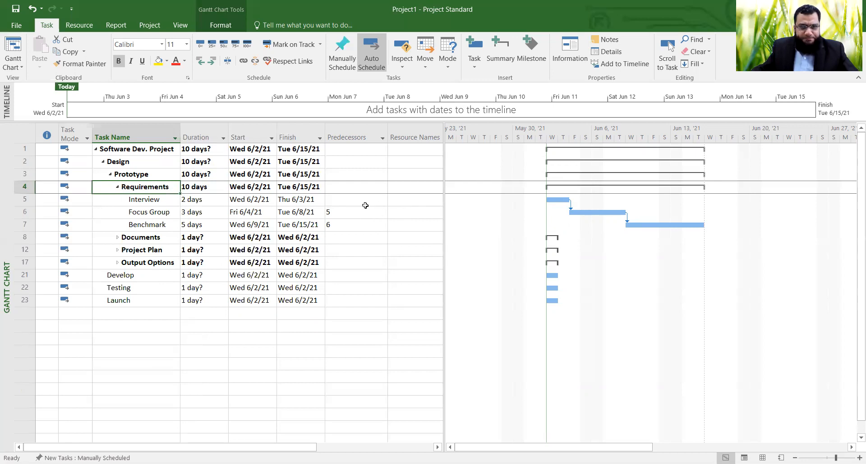
pyautogui.click(393, 203)
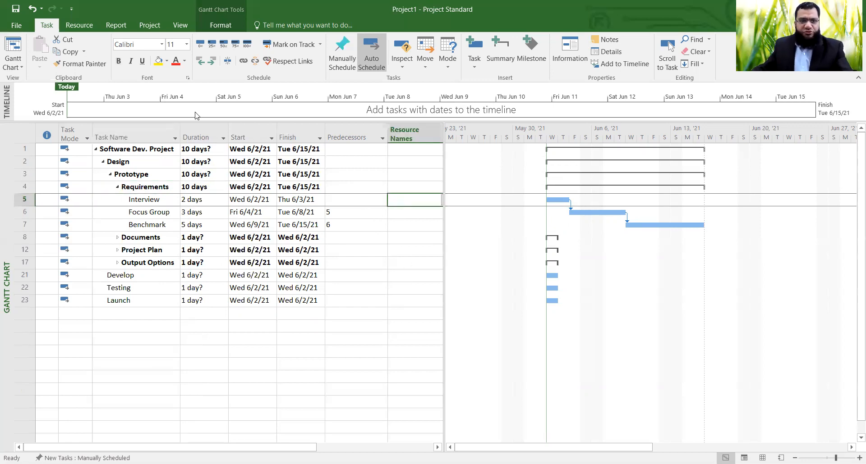
# Review the base calendars available in the project's working-time settings, and close the settings without changes.
pyautogui.click(79, 25)
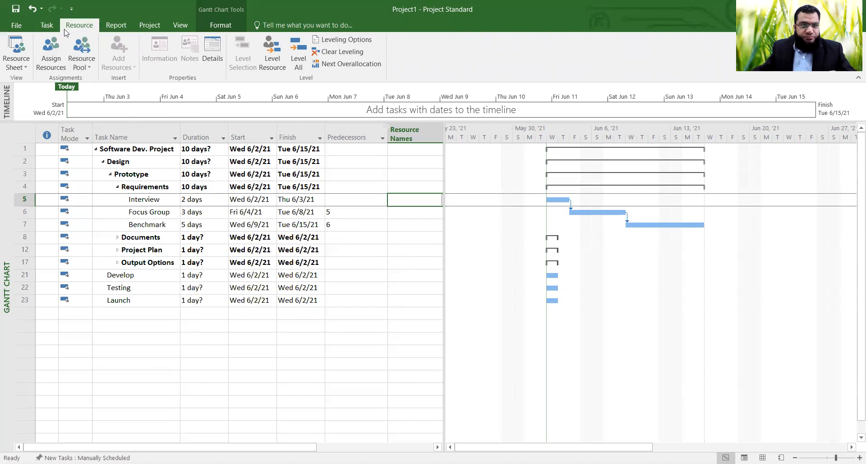
pyautogui.click(110, 26)
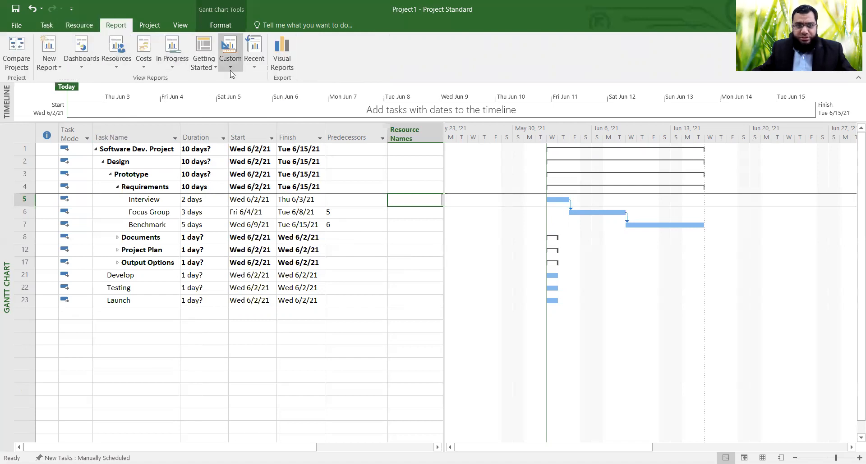
pyautogui.click(148, 25)
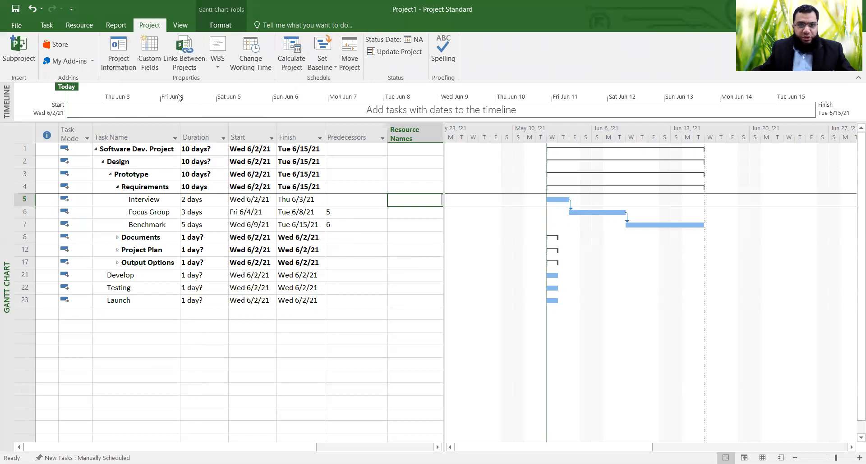
pyautogui.click(252, 66)
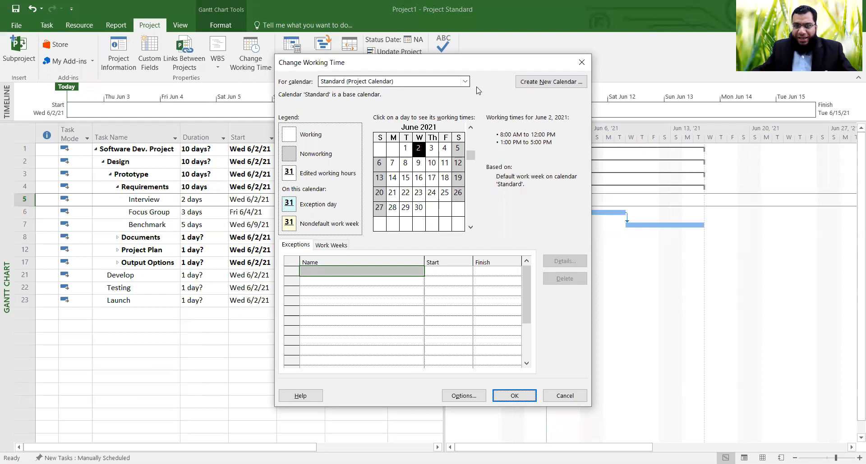
pyautogui.click(437, 84)
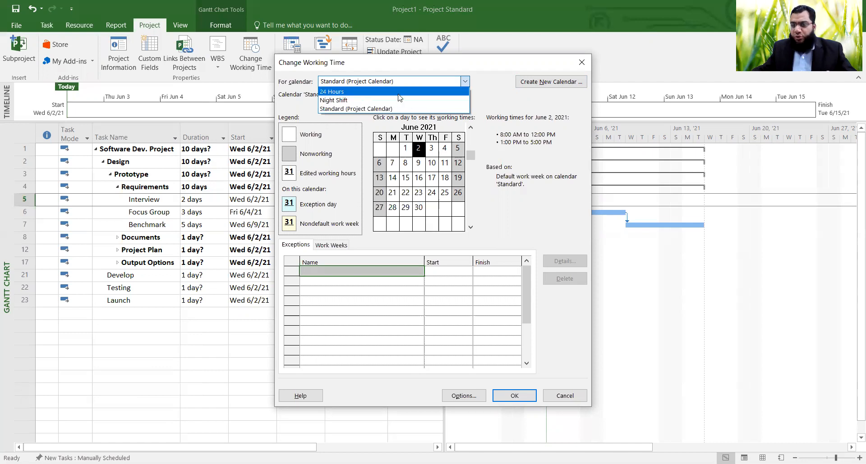
pyautogui.click(564, 396)
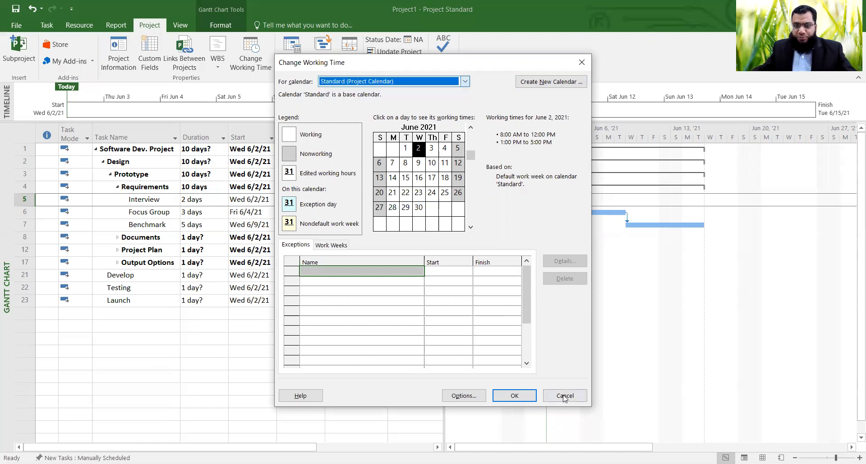
pyautogui.click(566, 397)
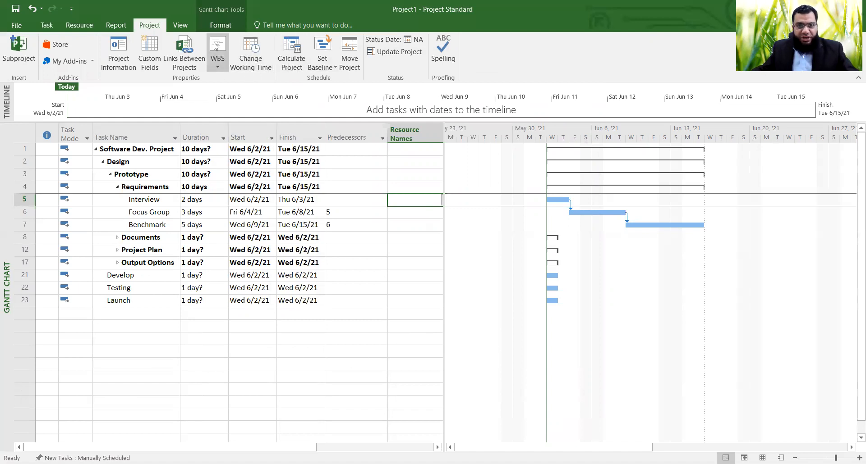
pyautogui.click(221, 66)
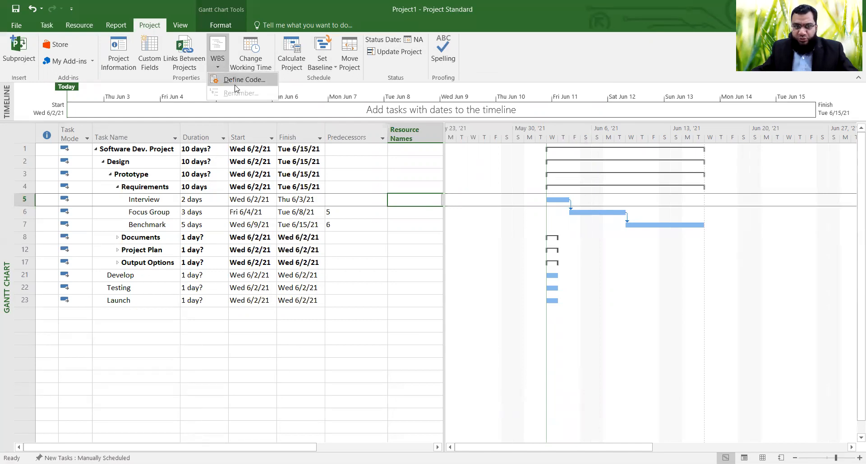
pyautogui.click(279, 361)
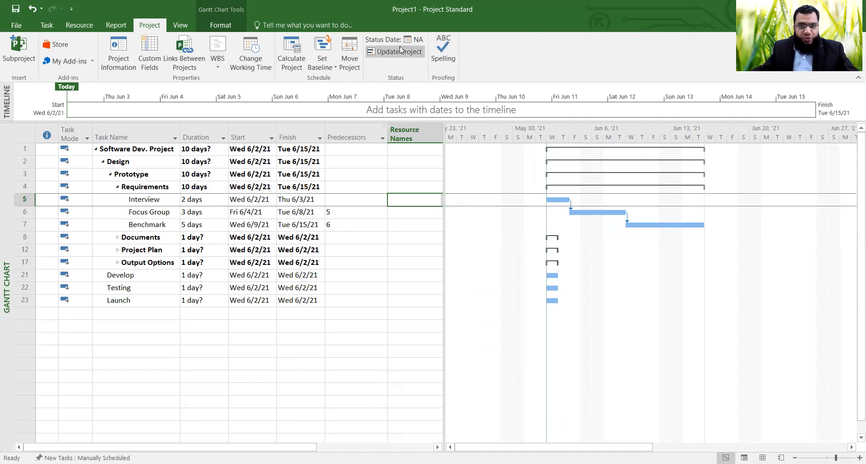
pyautogui.click(111, 28)
pyautogui.click(90, 28)
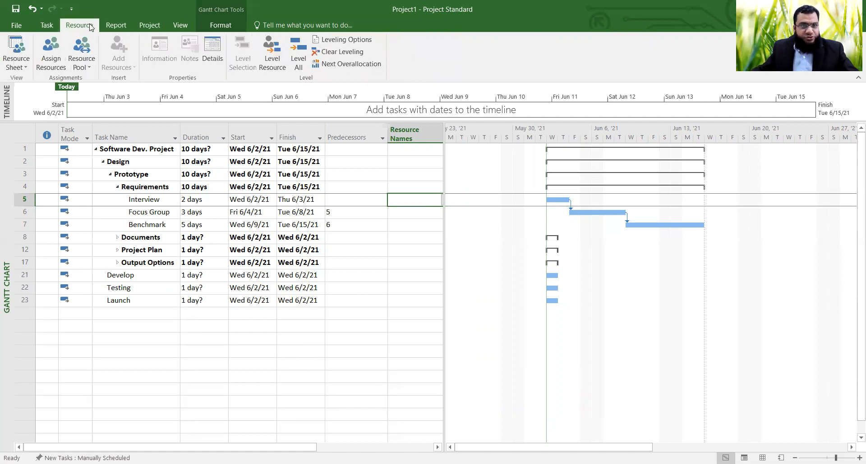
pyautogui.click(52, 28)
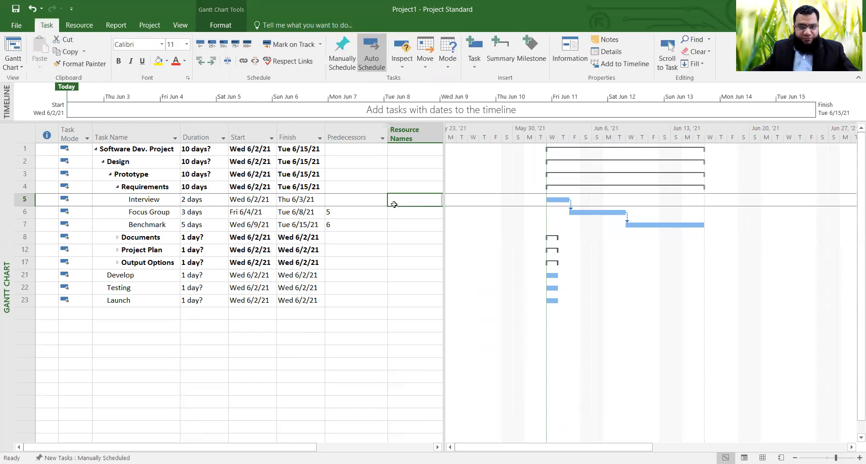
# Assign one person as the resource for Interview and Benchmark, and a second person for Focus Group.
pyautogui.click(399, 189)
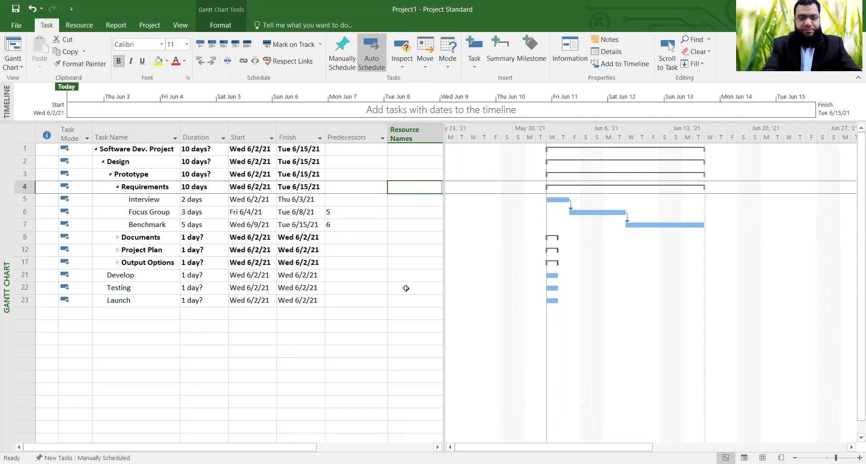
pyautogui.press('Down')
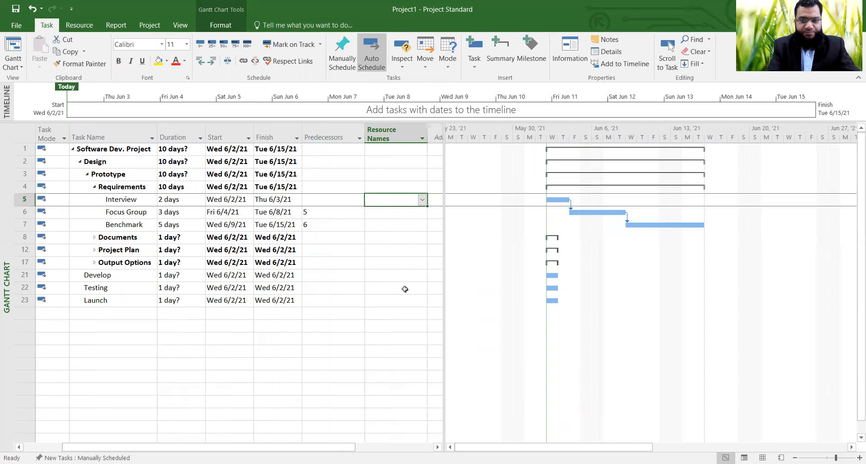
pyautogui.write('Ali')
pyautogui.press('Return')
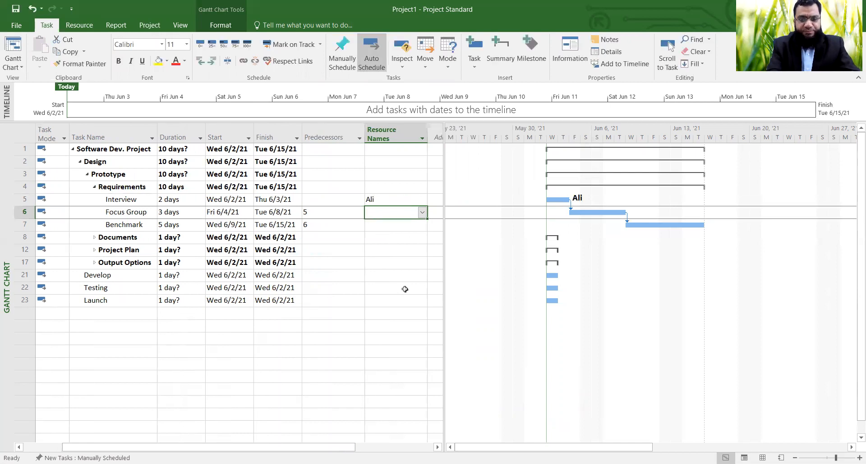
pyautogui.write('Khaled')
pyautogui.press('Return')
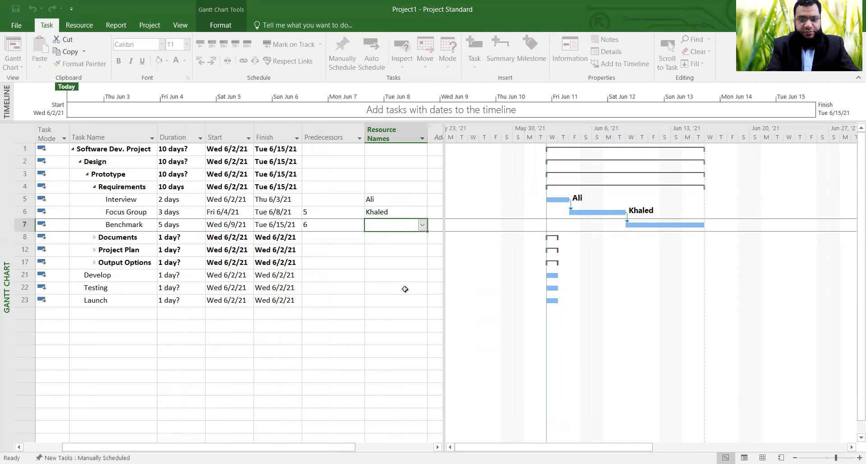
pyautogui.write('Ali')
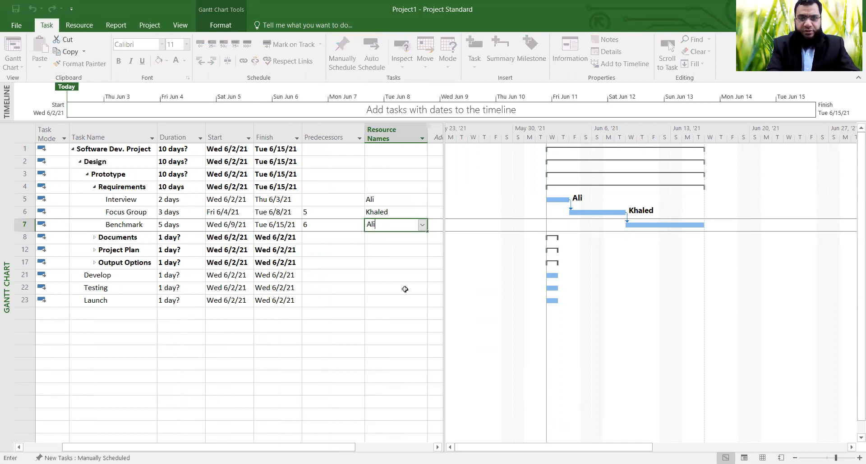
pyautogui.press('Return')
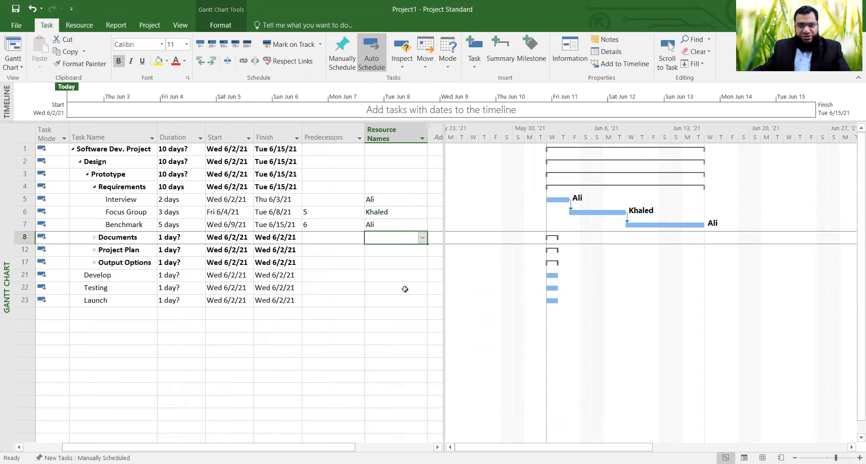
pyautogui.moveTo(321, 447); pyautogui.dragTo(283, 436)
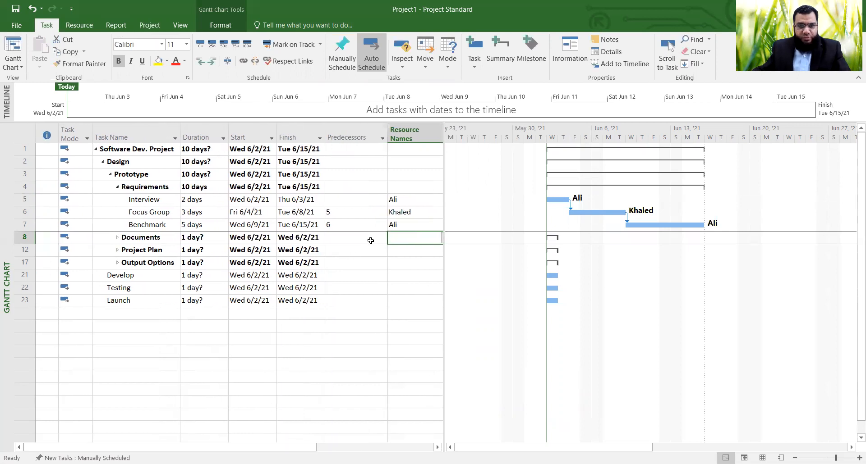
pyautogui.hotkey('alt', 'F4')
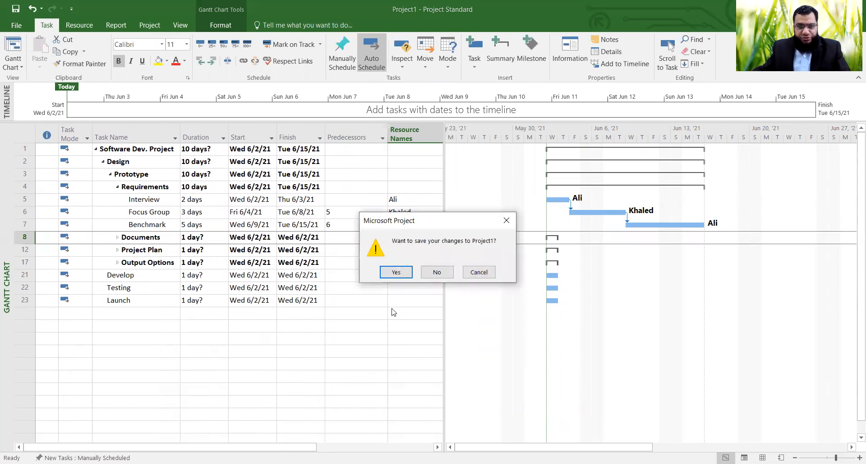
pyautogui.click(433, 274)
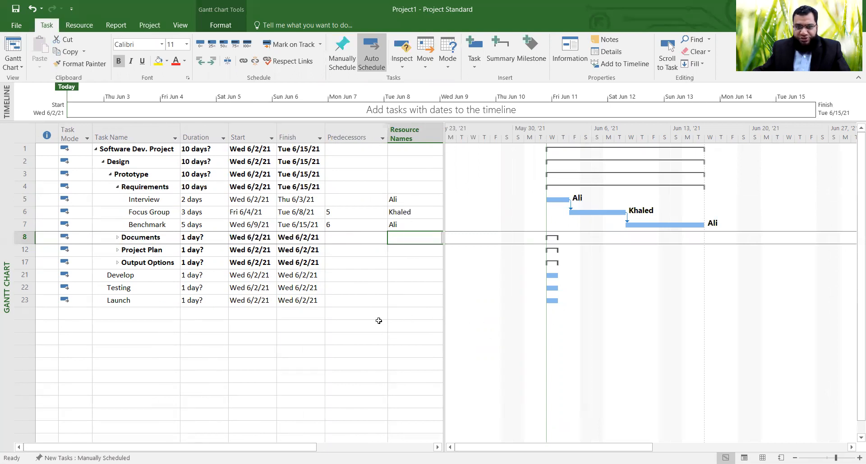
# Assign Interview's resource to the Develop task as well, and remove that assignment again.
pyautogui.click(395, 276)
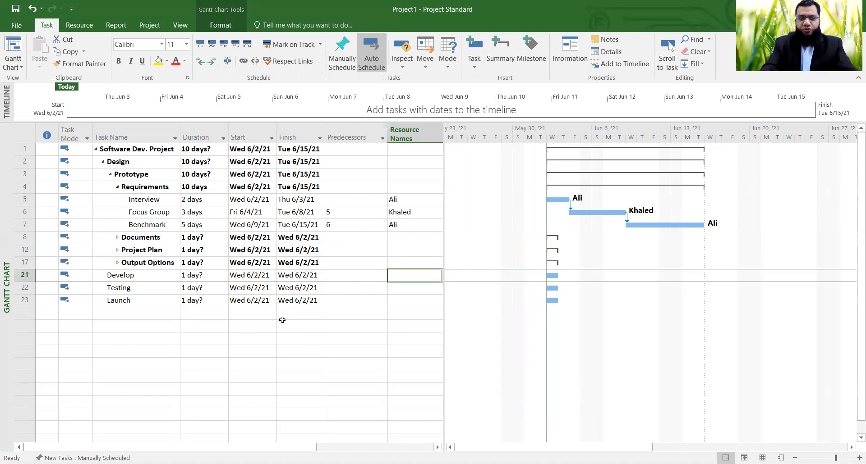
pyautogui.write('Ali')
pyautogui.press('Return')
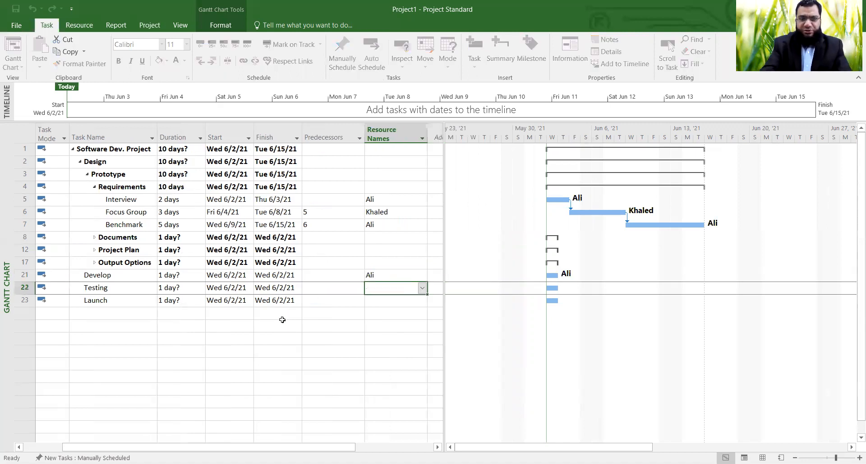
pyautogui.moveTo(352, 447); pyautogui.dragTo(314, 447)
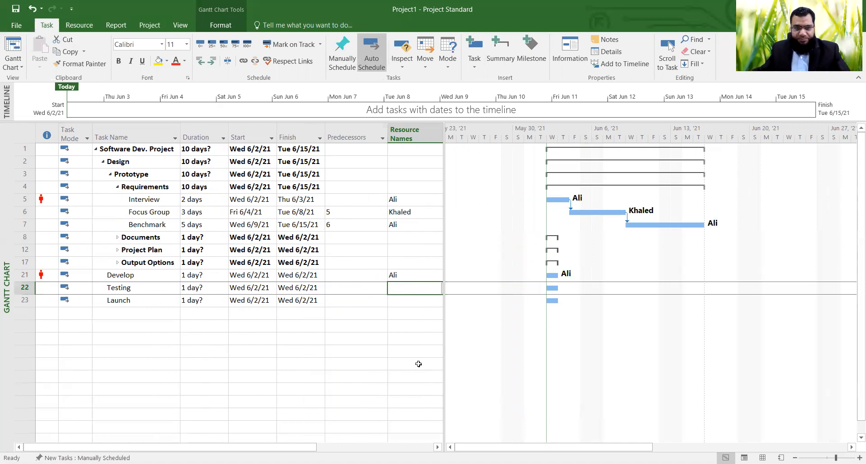
pyautogui.click(416, 276)
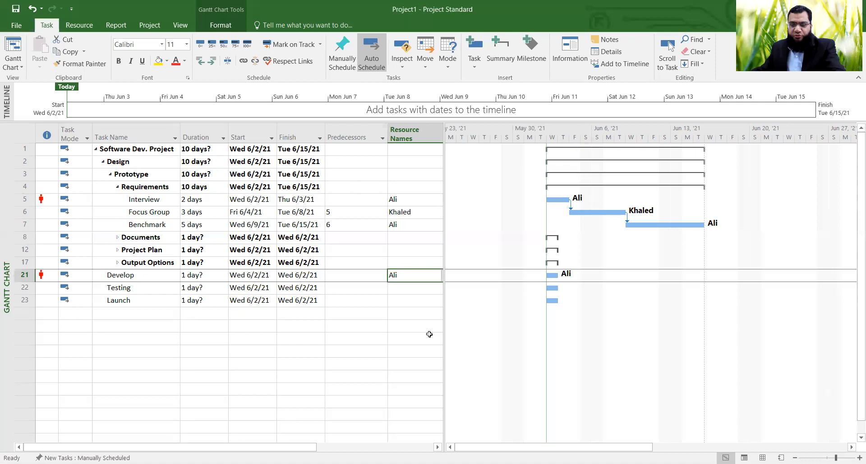
pyautogui.click(424, 334)
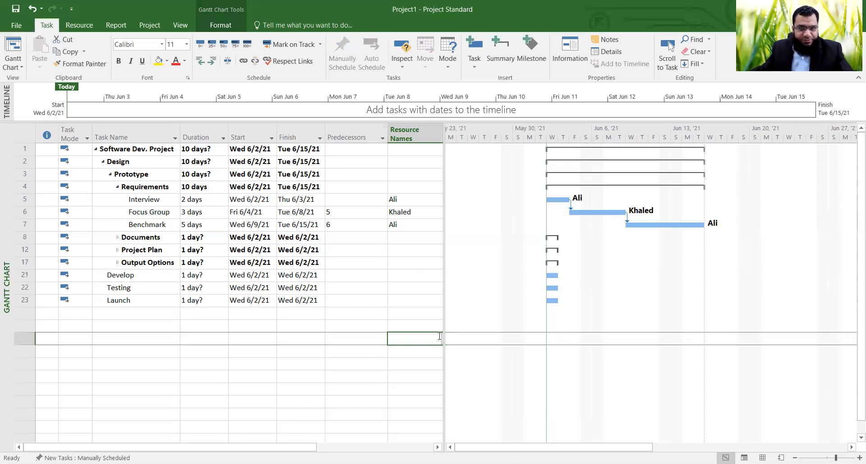
# Widen the task table and add a % Complete column after Resource Names.
pyautogui.moveTo(445, 322); pyautogui.dragTo(510, 321)
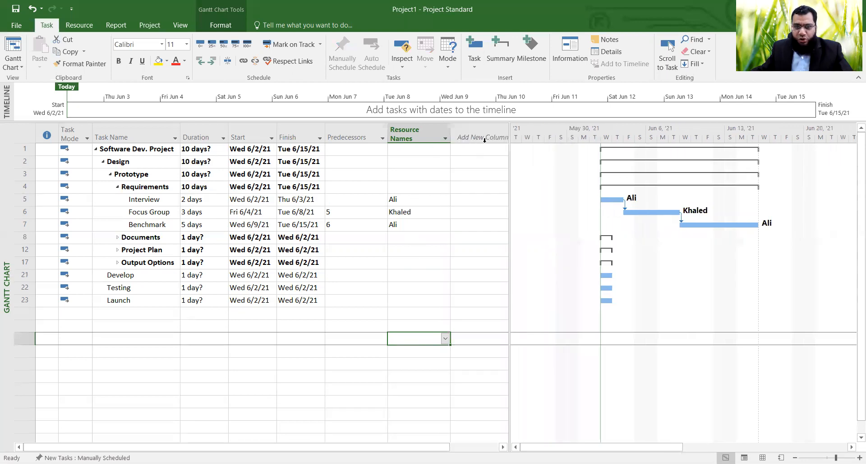
pyautogui.click(484, 134)
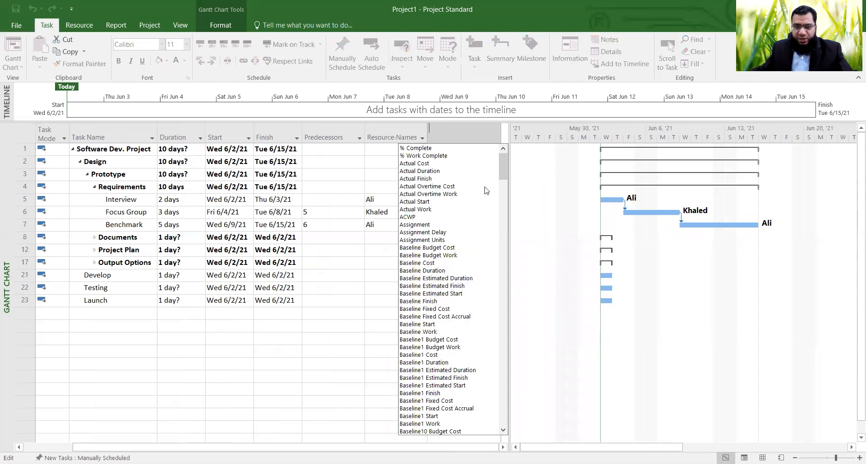
pyautogui.click(435, 150)
pyautogui.click(469, 339)
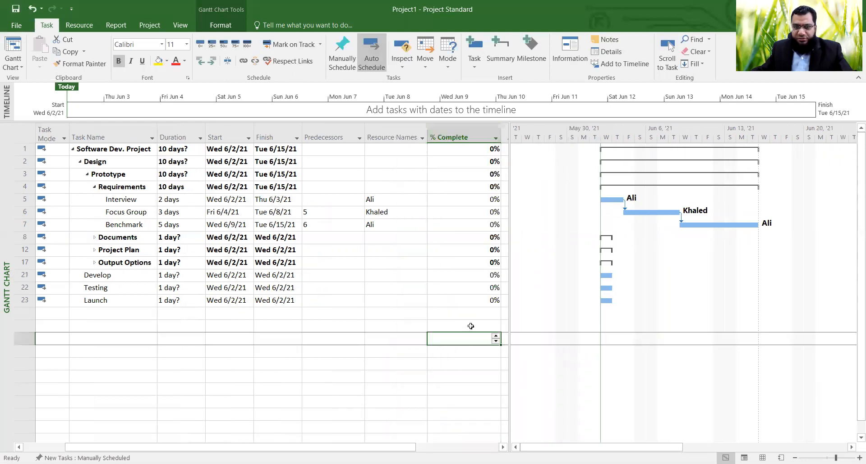
pyautogui.click(454, 376)
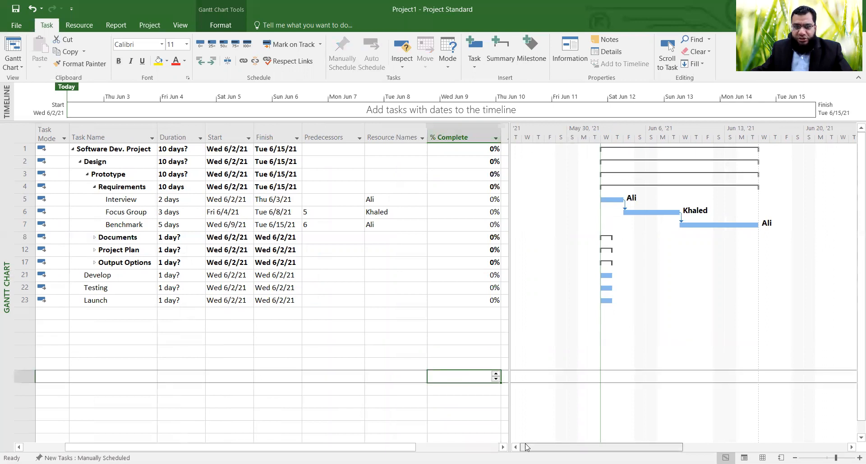
pyautogui.moveTo(405, 447); pyautogui.dragTo(361, 447)
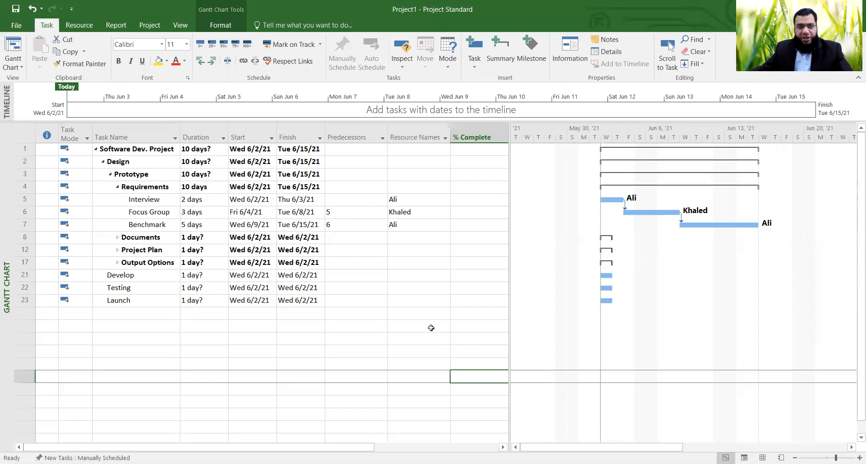
# Open the Interview task's information and review its general details, predecessors and assigned resources.
pyautogui.click(149, 203)
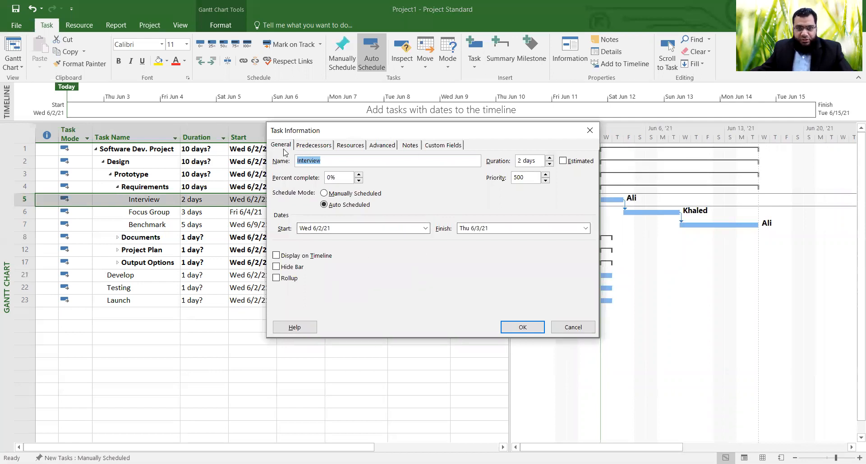
pyautogui.click(320, 147)
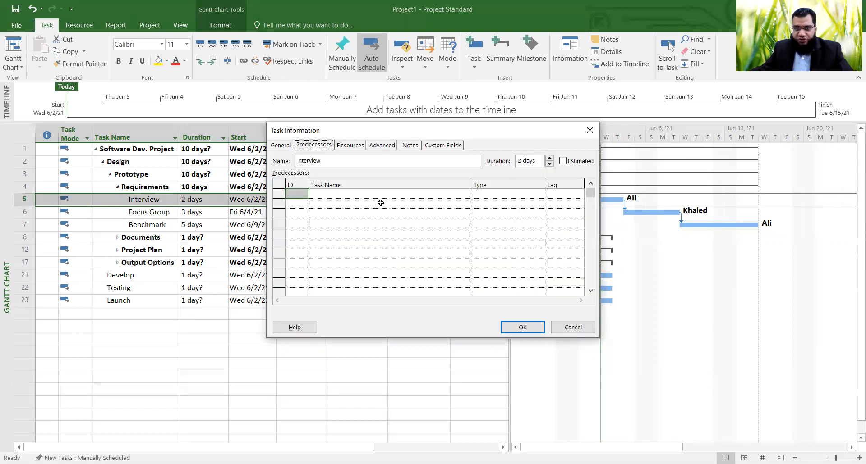
pyautogui.click(351, 145)
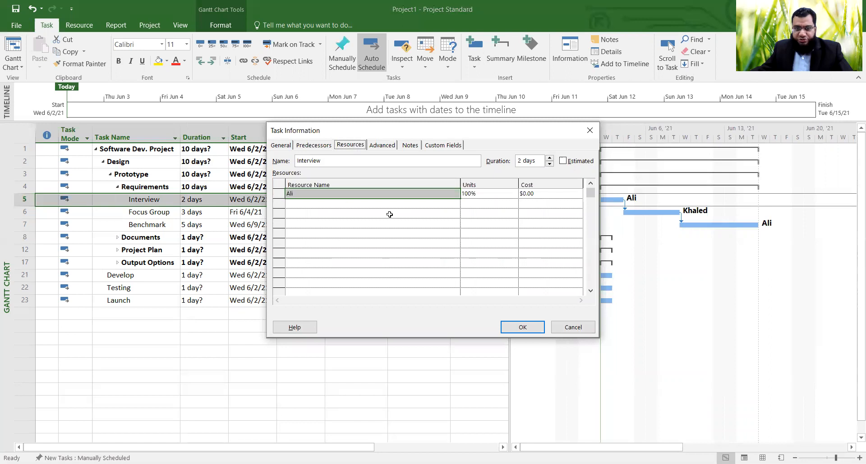
pyautogui.click(453, 214)
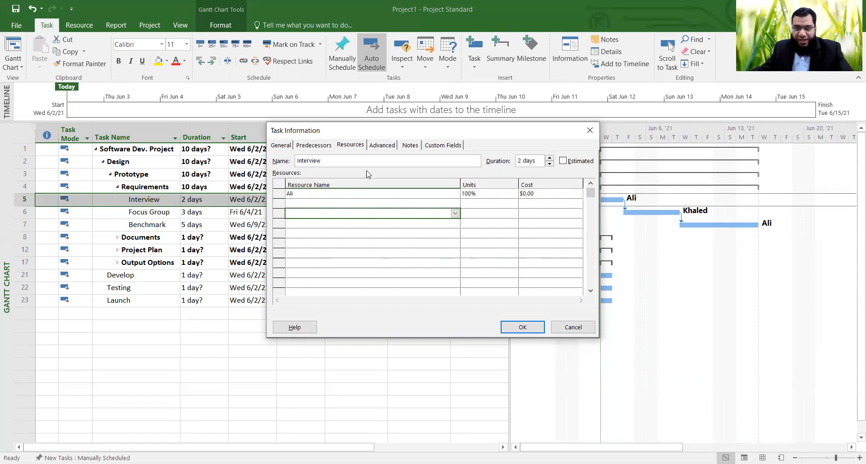
# Review the constraint date, deadline and constraint type options in the Interview task's advanced settings, leaving them unchanged.
pyautogui.click(374, 147)
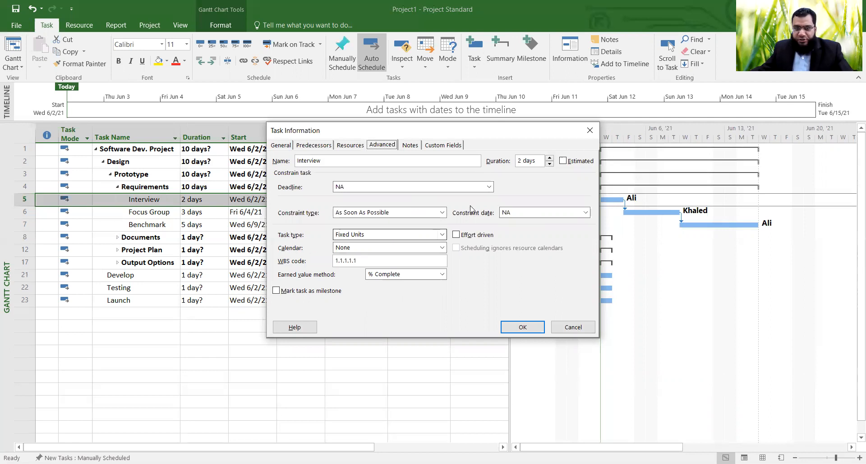
pyautogui.click(576, 213)
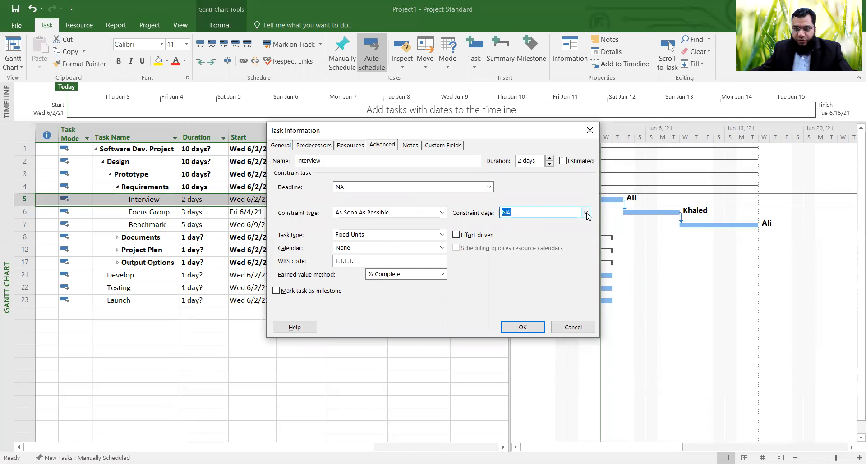
pyautogui.click(586, 213)
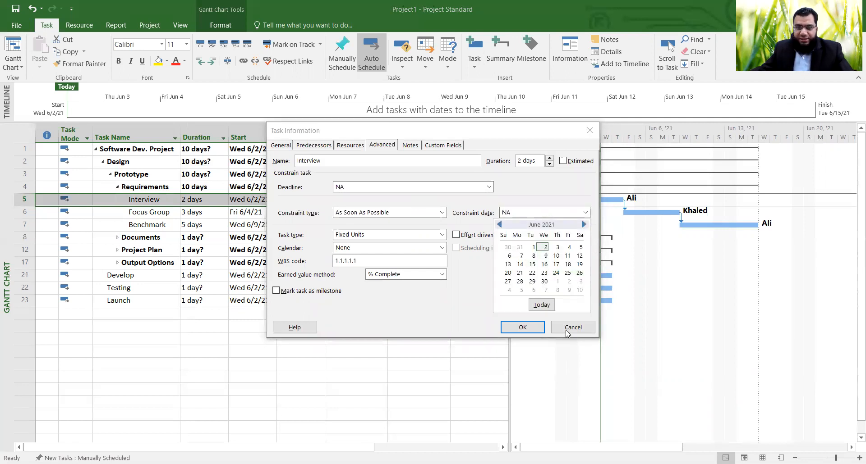
pyautogui.click(465, 310)
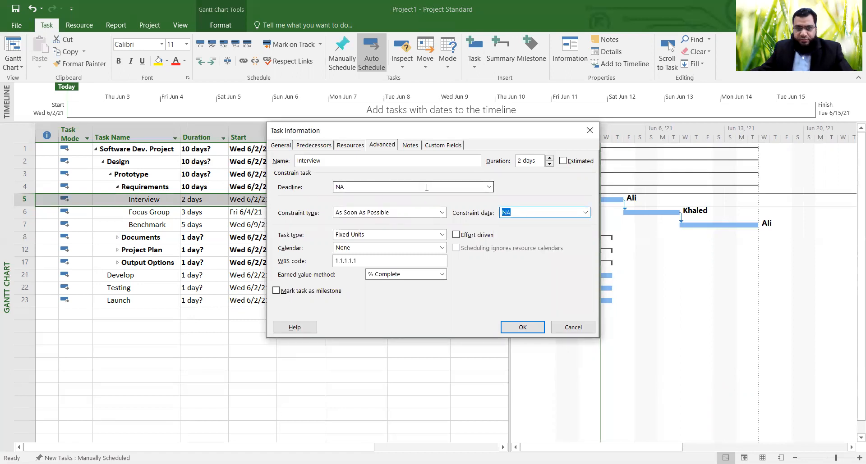
pyautogui.click(490, 188)
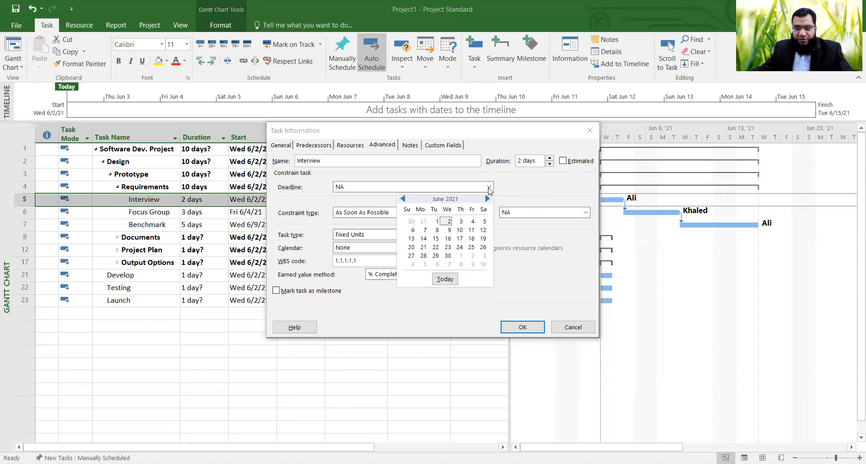
pyautogui.click(489, 188)
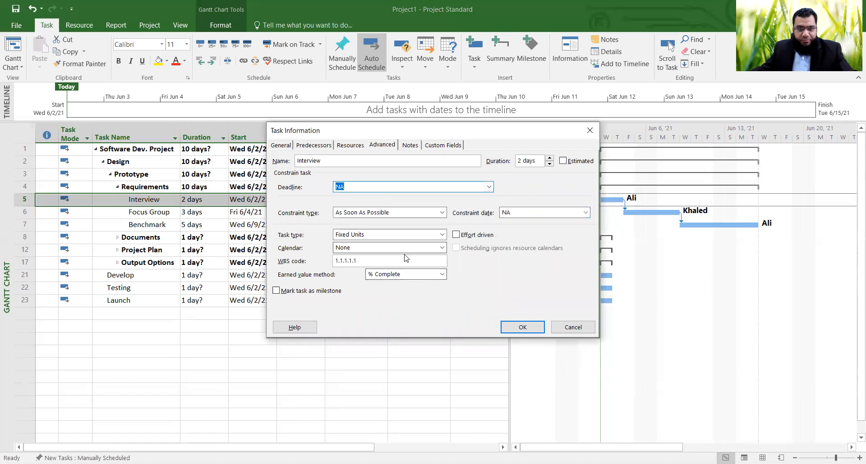
pyautogui.click(442, 213)
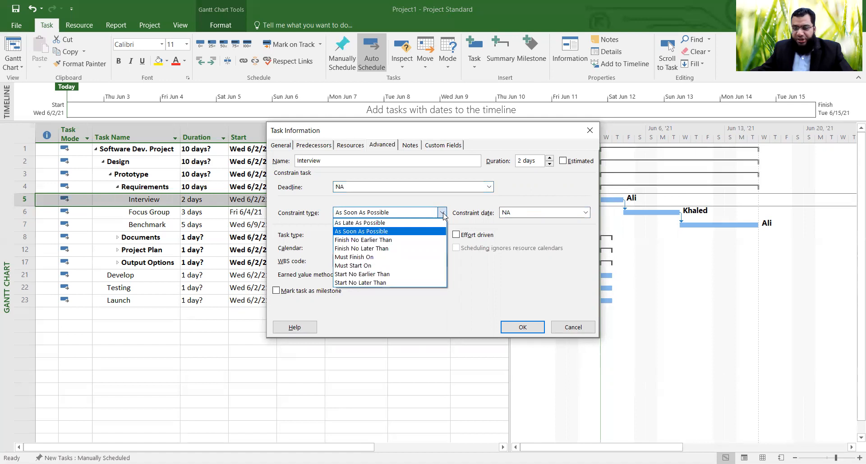
pyautogui.click(443, 212)
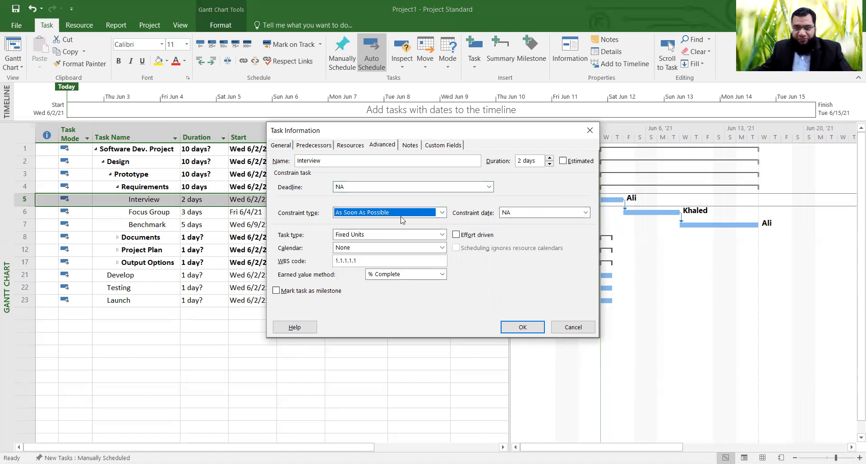
# Review the notes and custom fields of the Interview task.
pyautogui.click(411, 144)
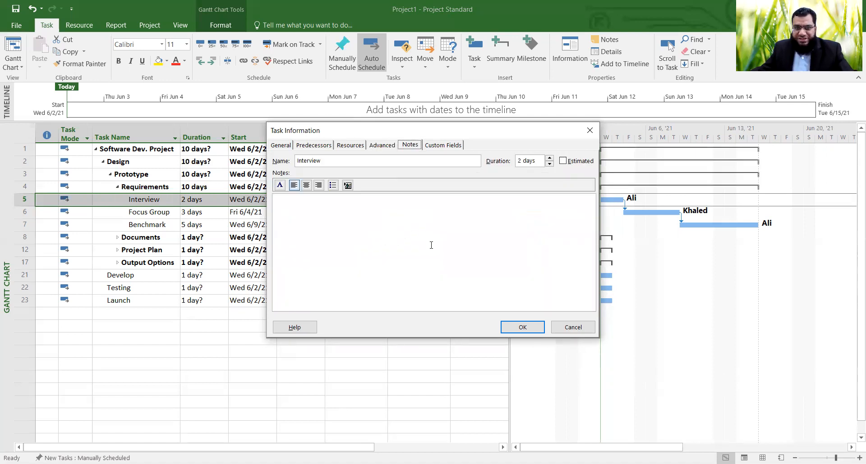
pyautogui.click(445, 145)
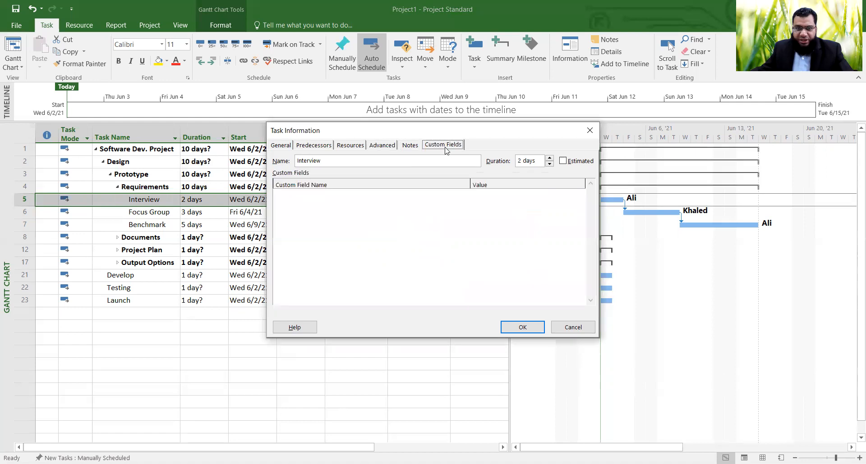
pyautogui.click(409, 145)
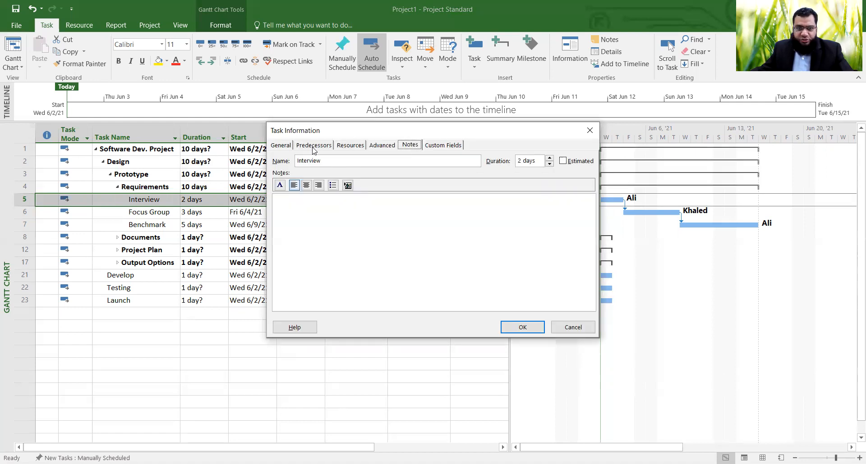
# Set the Interview task's percent complete to 50 in its general details and apply the change.
pyautogui.click(314, 145)
pyautogui.click(280, 145)
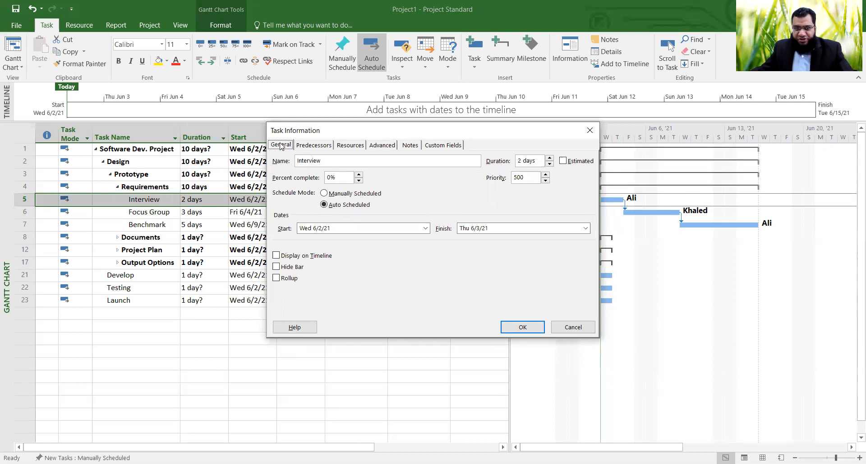
pyautogui.click(328, 177)
pyautogui.moveTo(309, 180); pyautogui.dragTo(308, 185)
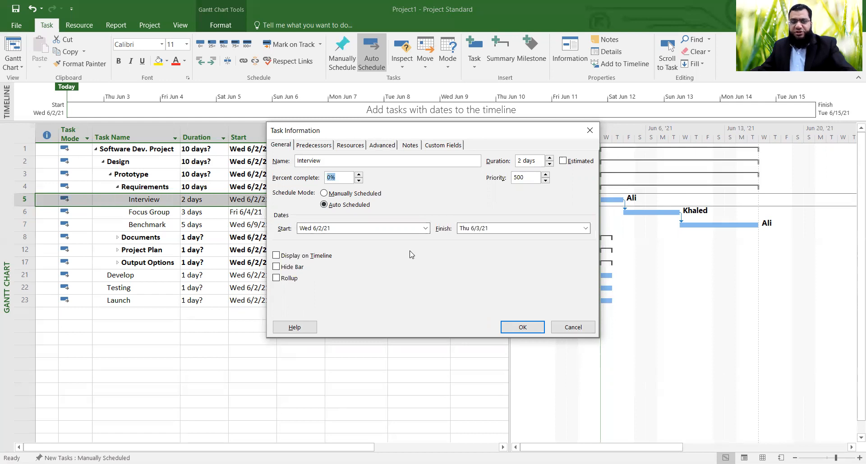
pyautogui.write('50')
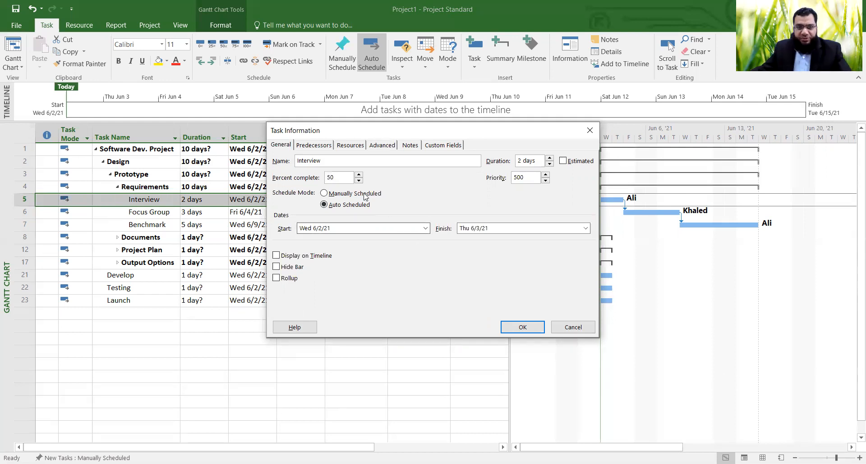
pyautogui.click(521, 328)
pyautogui.click(419, 353)
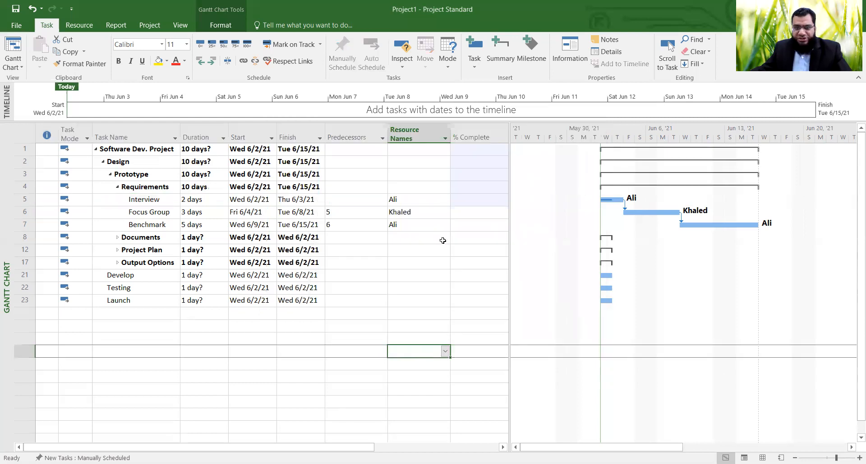
# Widen the task table so that the full % Complete column is shown beside the Gantt chart.
pyautogui.click(470, 279)
pyautogui.click(477, 313)
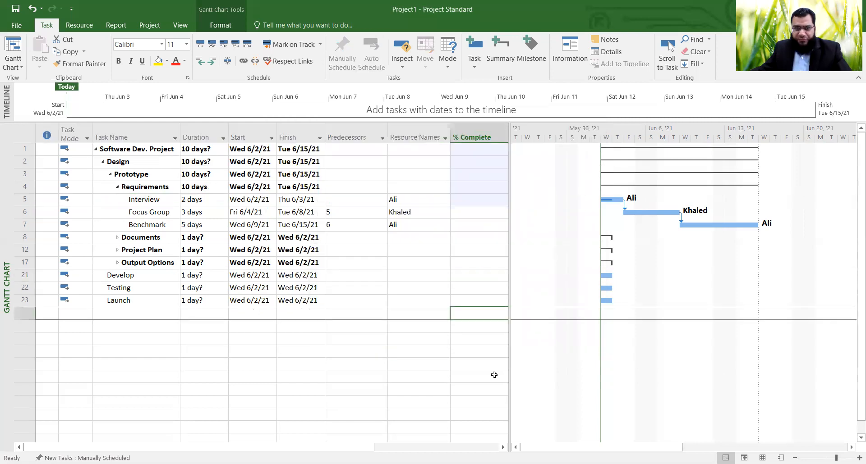
pyautogui.moveTo(507, 421); pyautogui.dragTo(535, 420)
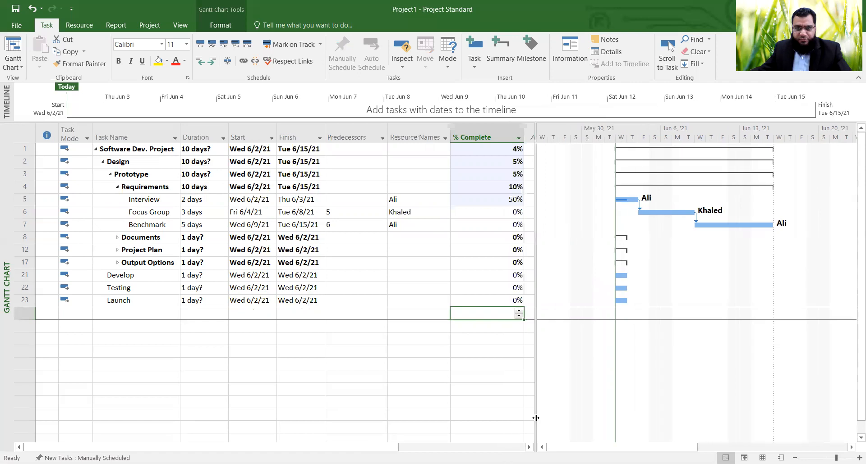
pyautogui.click(494, 200)
pyautogui.click(484, 328)
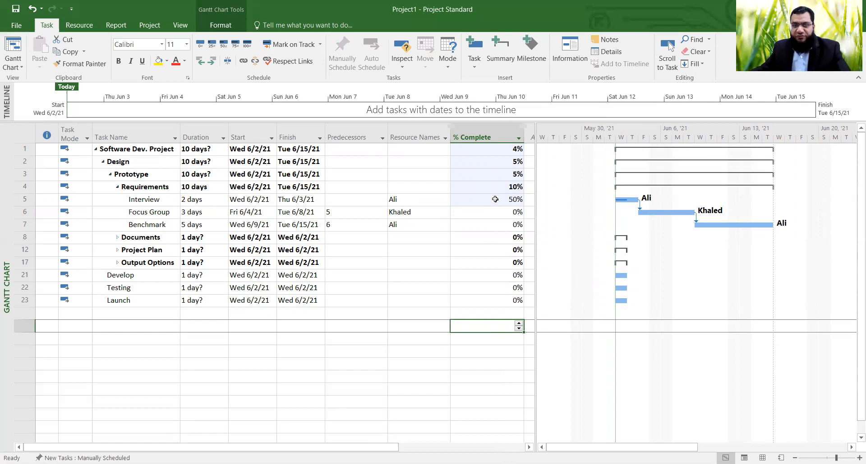
pyautogui.hotkey('alt', 'F4')
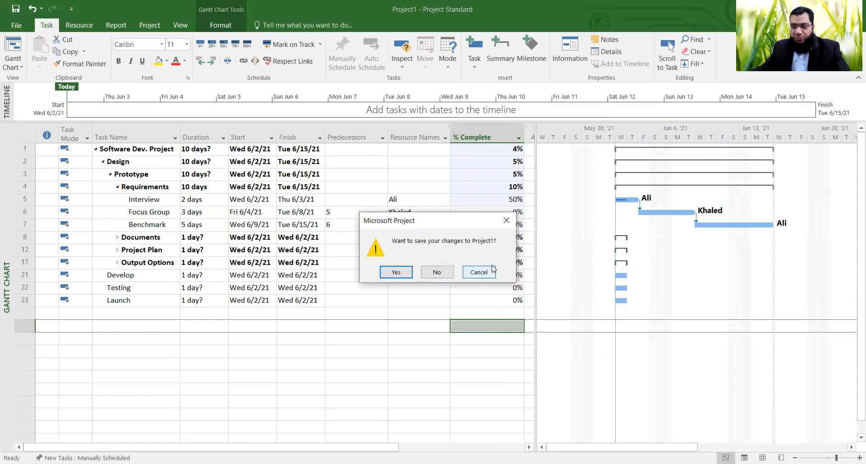
pyautogui.click(437, 272)
pyautogui.click(461, 373)
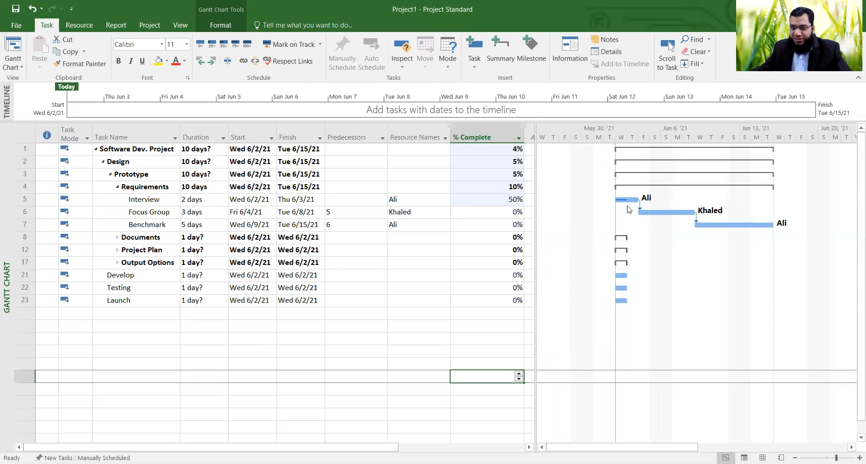
# Set Focus Group's % Complete to 90%, and raise it to 100%.
pyautogui.click(503, 214)
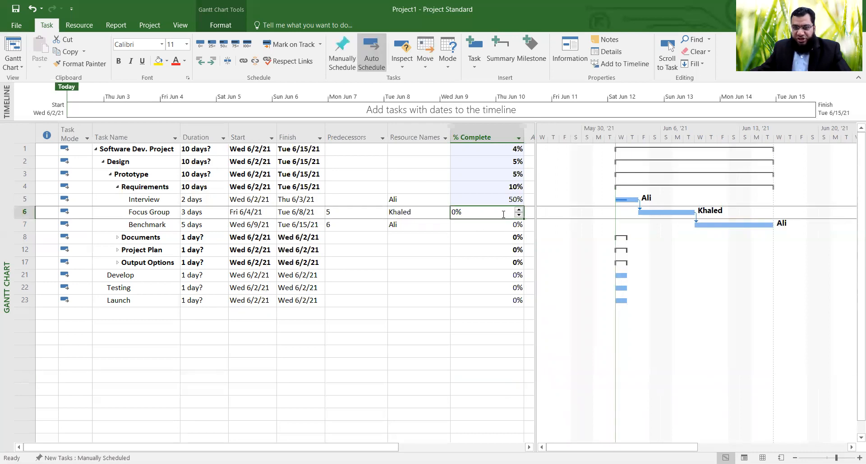
pyautogui.click(518, 209)
pyautogui.click(518, 209)
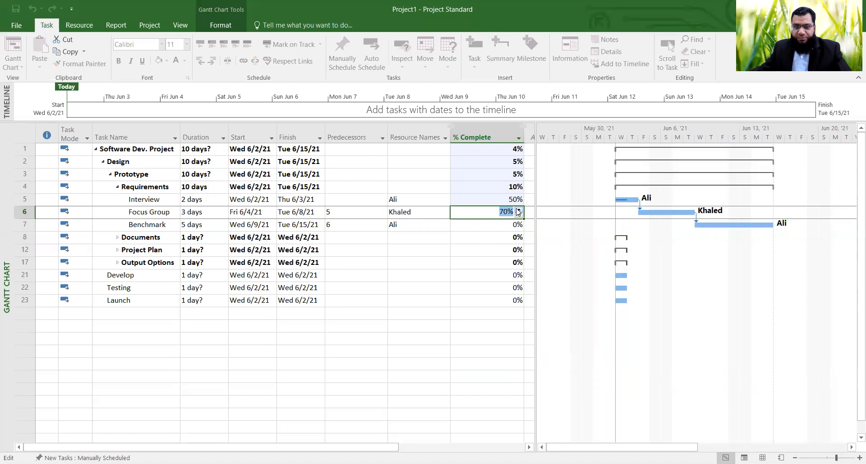
pyautogui.click(473, 310)
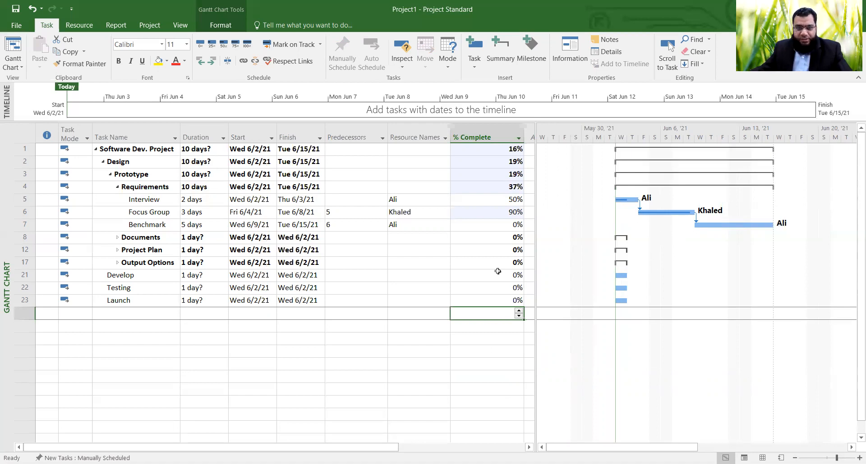
pyautogui.click(488, 215)
pyautogui.click(518, 210)
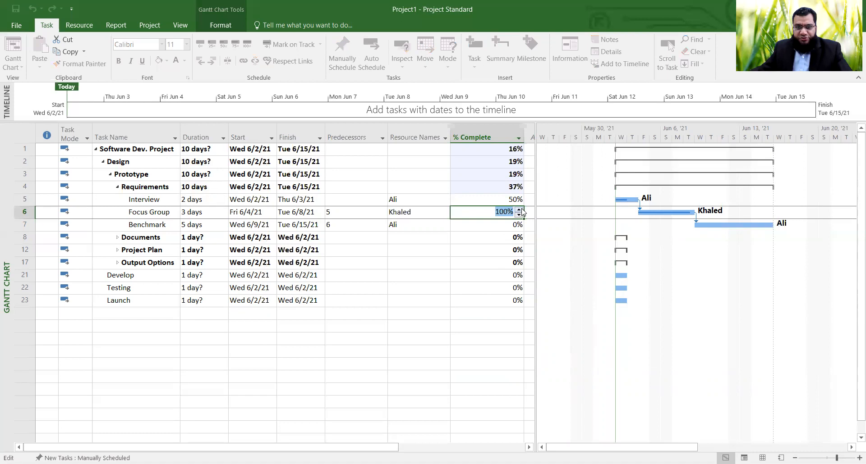
pyautogui.click(487, 347)
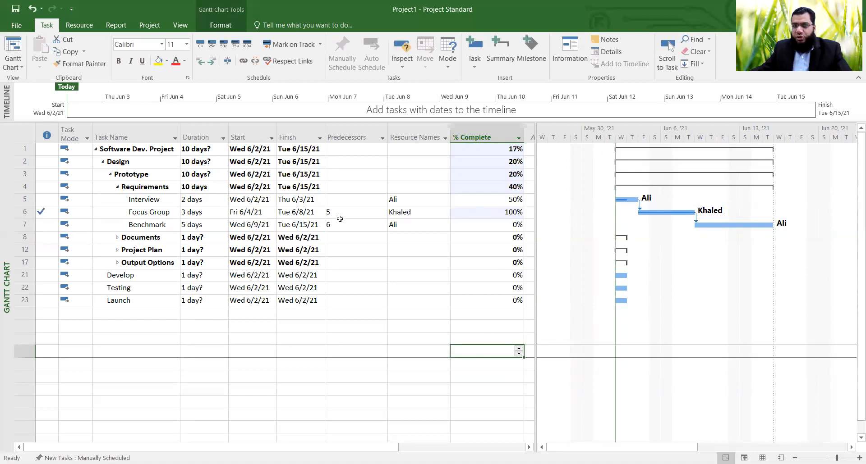
# Review the overall % Complete of the Software Dev. Project summary task.
pyautogui.click(377, 386)
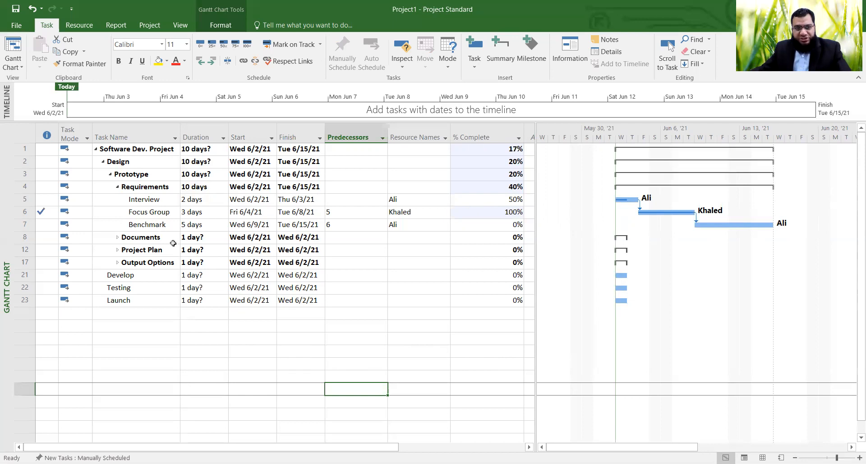
pyautogui.click(153, 348)
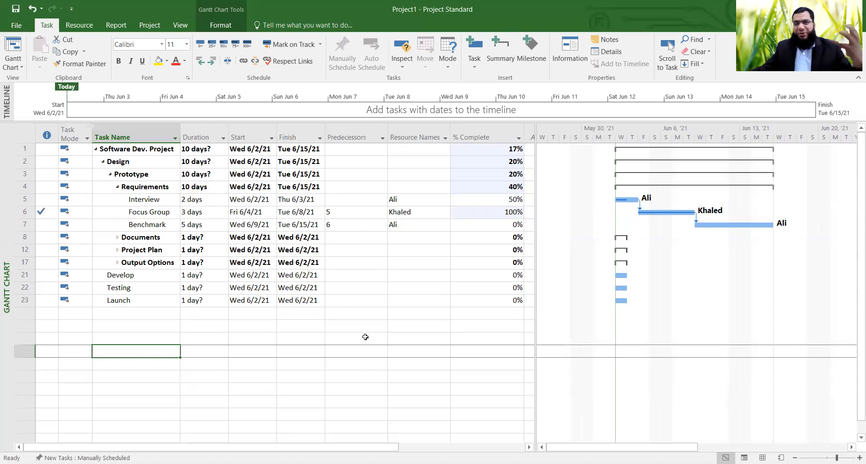
pyautogui.click(142, 151)
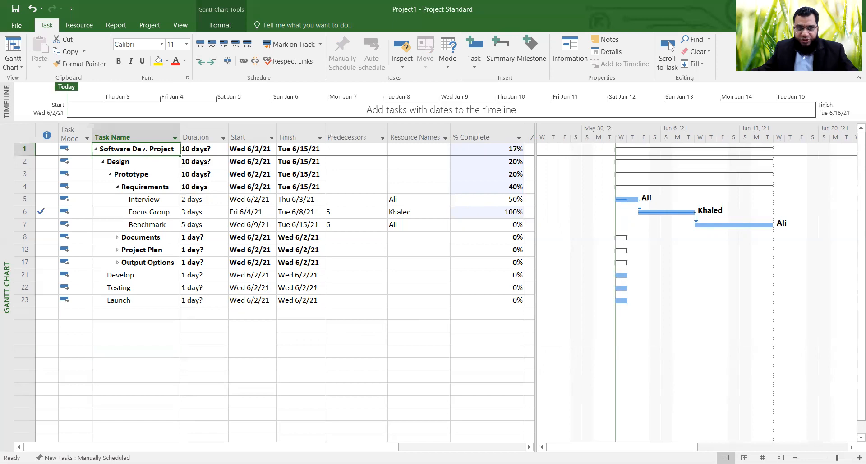
pyautogui.click(496, 153)
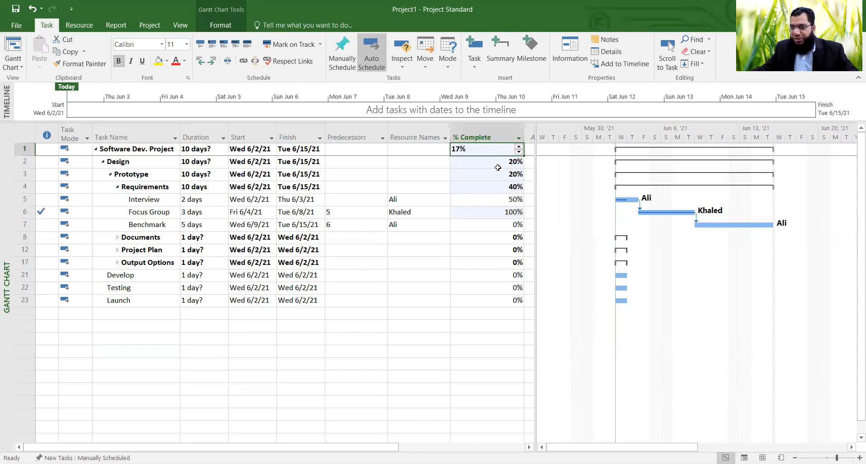
pyautogui.click(486, 365)
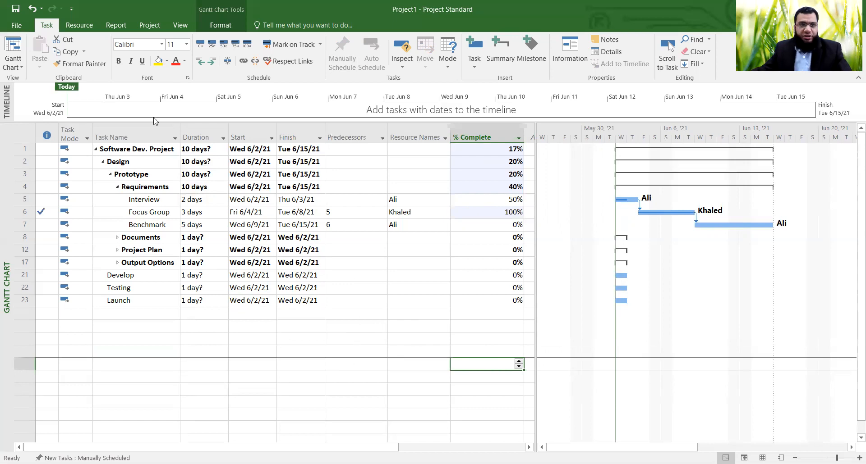
# Review the options for setting and clearing the project baseline, without applying either.
pyautogui.click(149, 26)
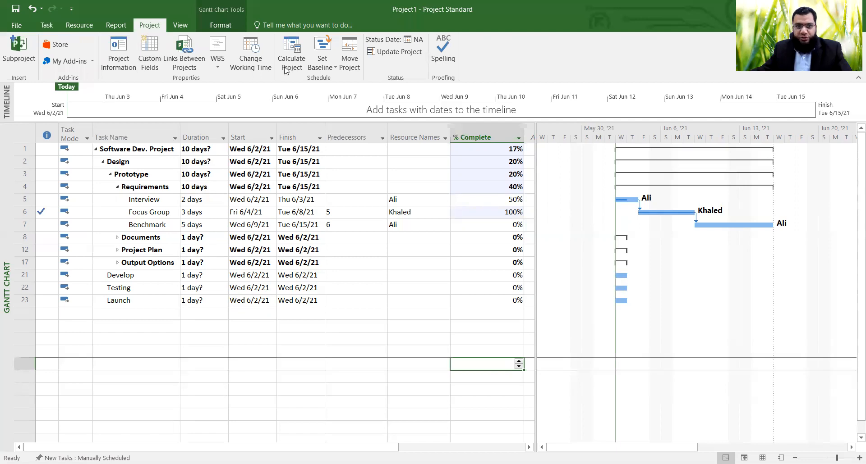
pyautogui.click(329, 66)
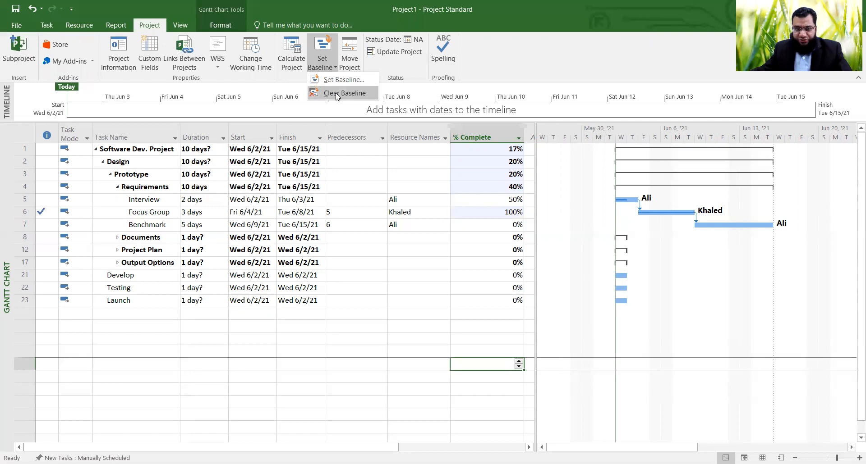
pyautogui.click(350, 337)
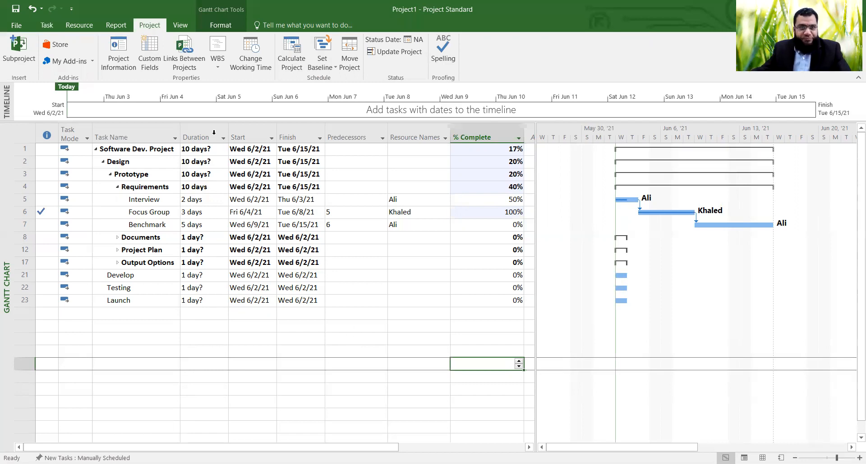
# Review the report types available for the project.
pyautogui.click(118, 27)
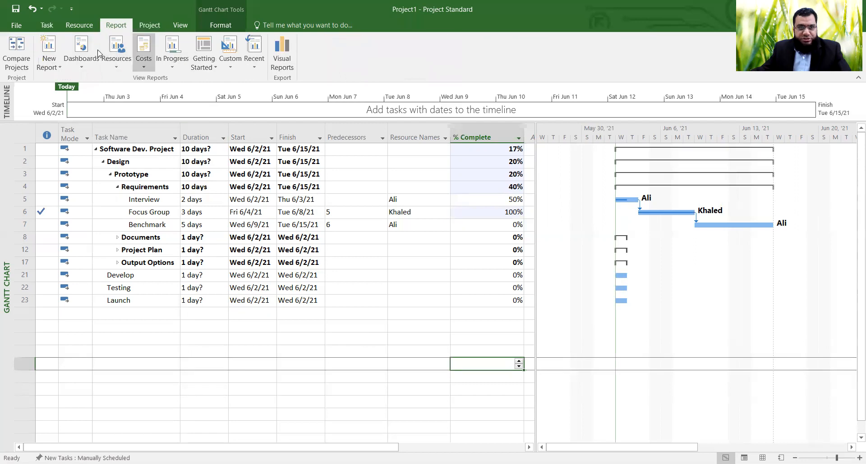